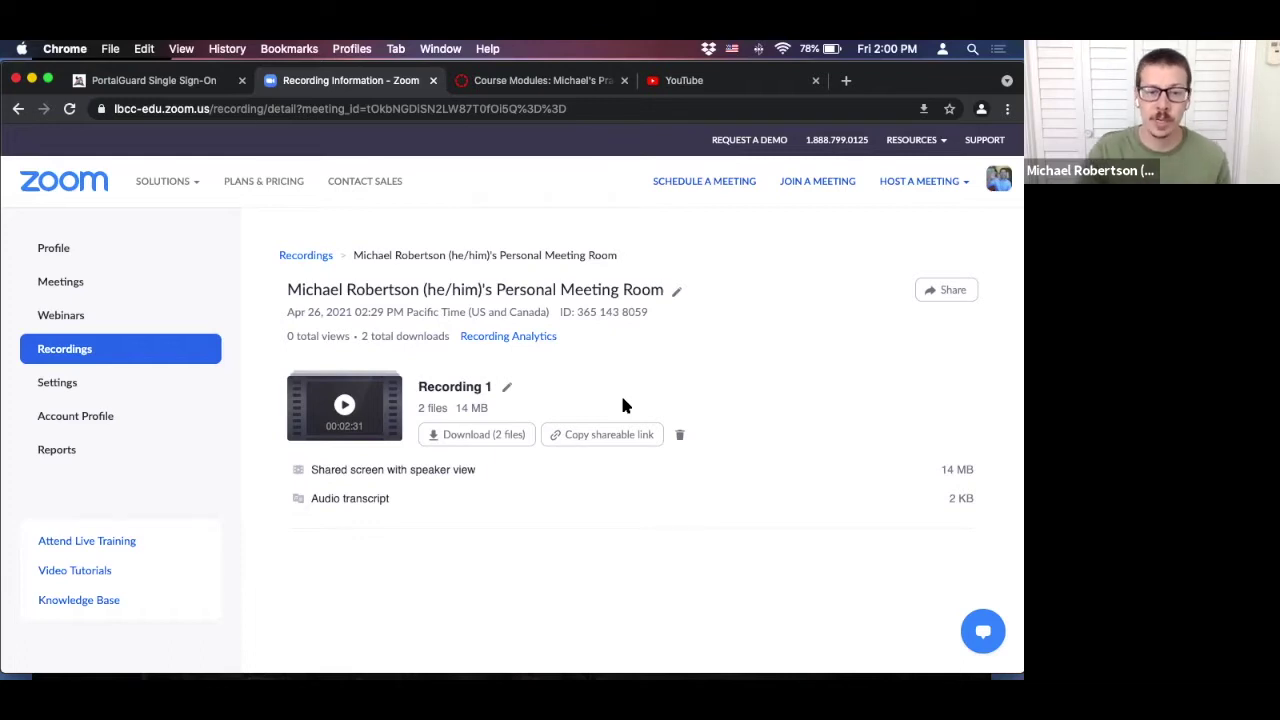
# Minimize the browser window and locate the downloaded recording's MP4 and transcript VTT files on the desktop
pyautogui.click(32, 77)
pyautogui.moveTo(32, 98); pyautogui.dragTo(179, 345)
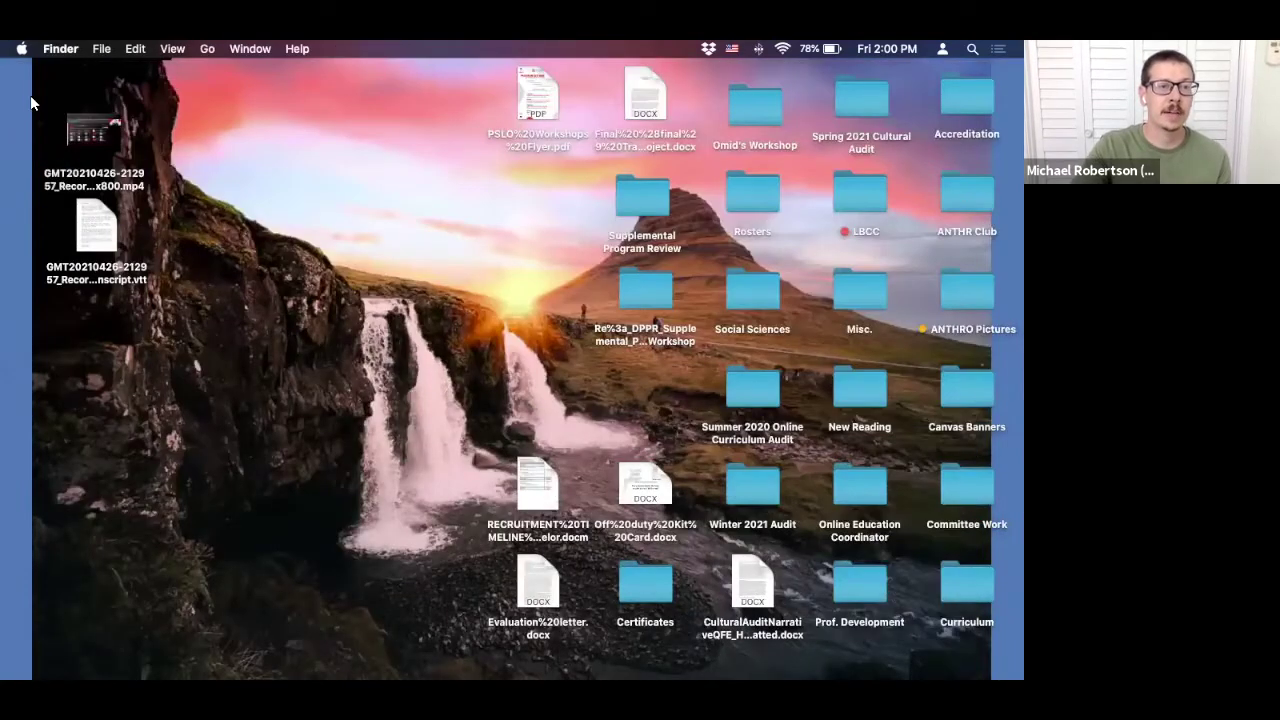
pyautogui.moveTo(233, 388); pyautogui.dragTo(238, 394)
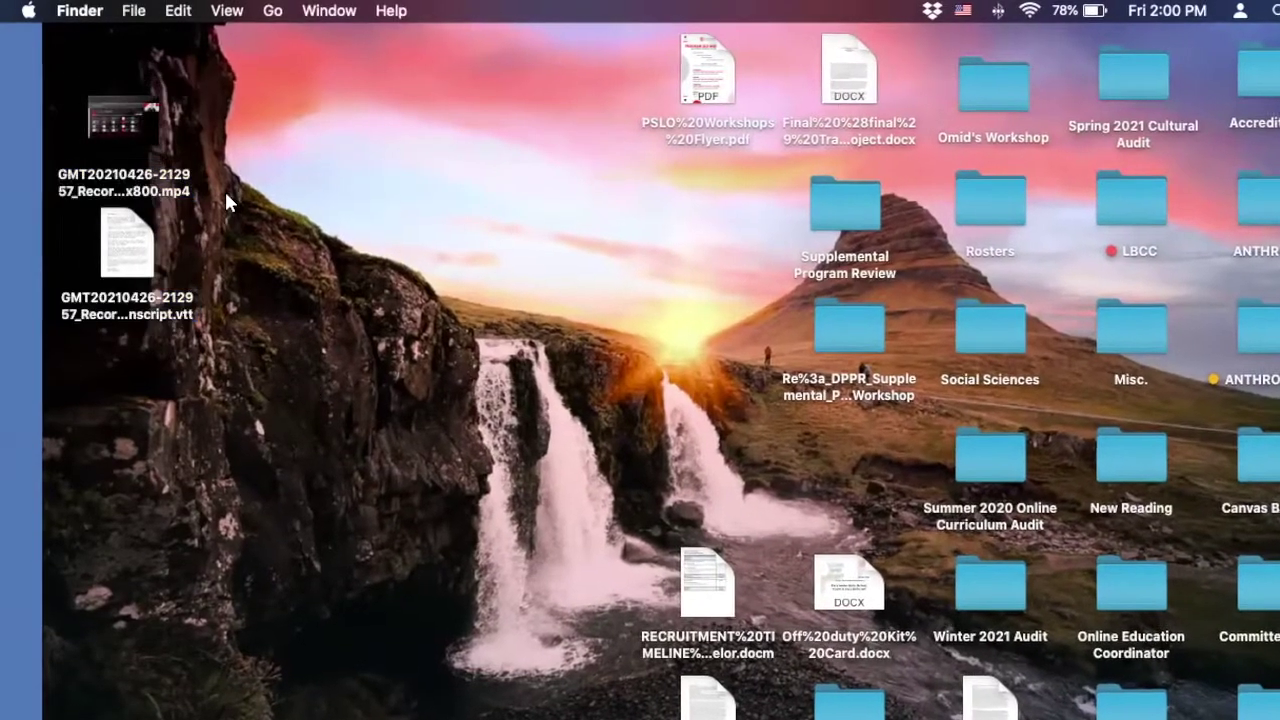
pyautogui.click(288, 314)
pyautogui.click(153, 125)
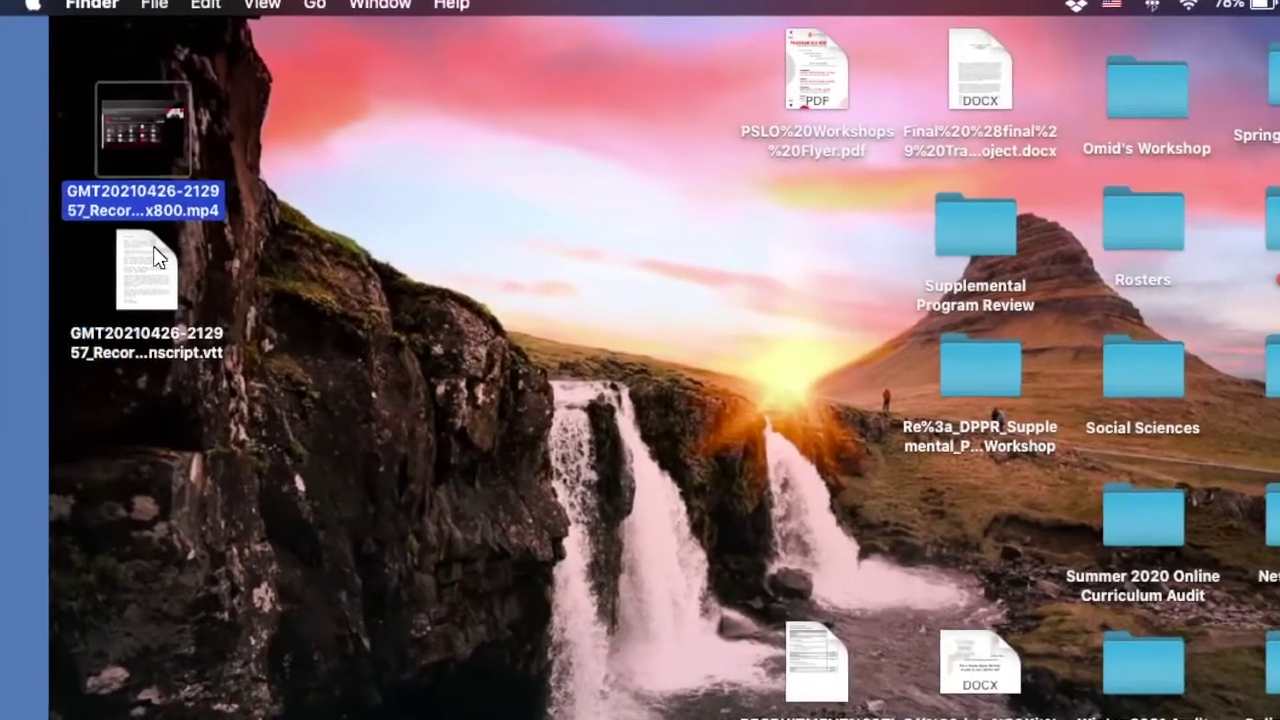
pyautogui.click(138, 262)
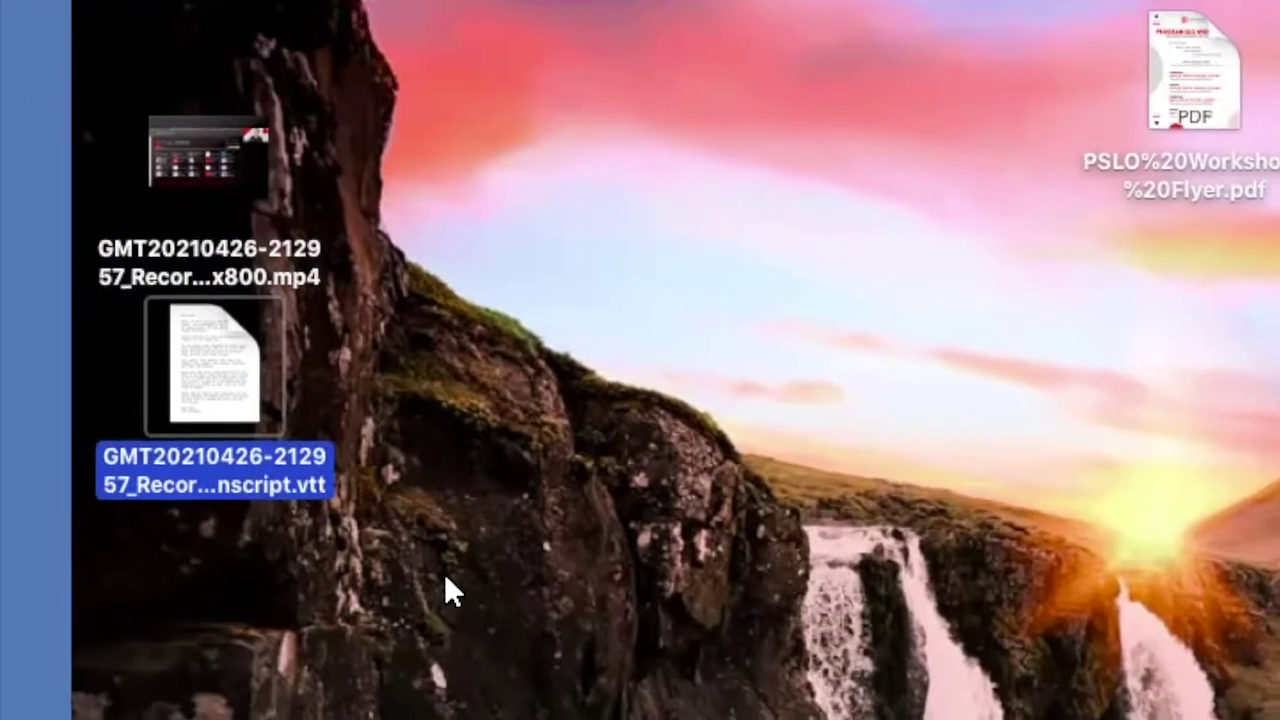
pyautogui.click(452, 594)
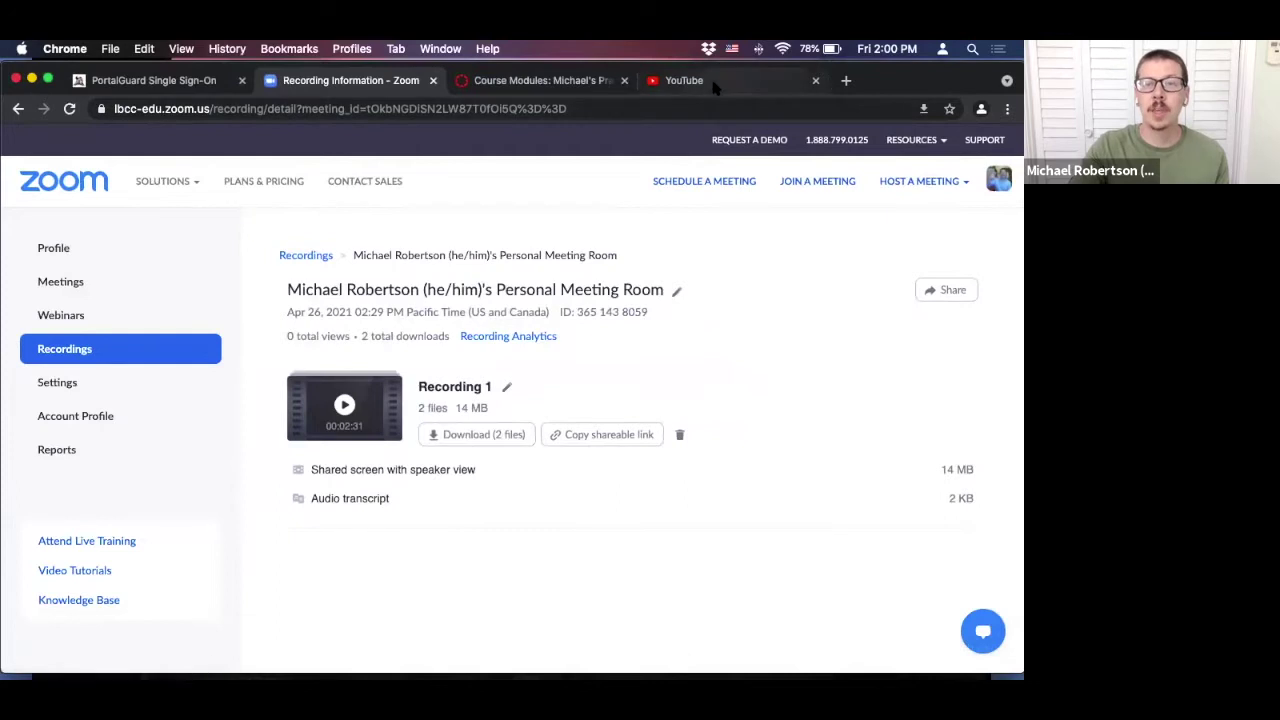
# Switch to YouTube and sign in by entering the Google account password
pyautogui.click(720, 80)
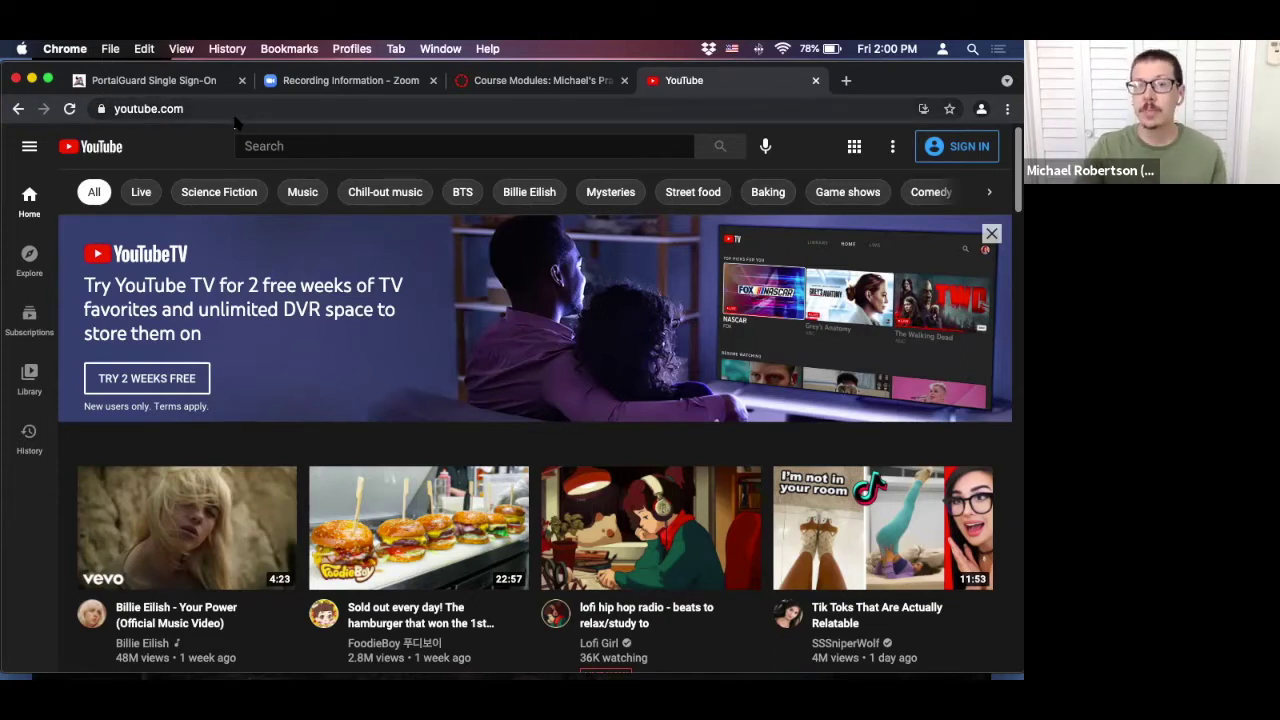
pyautogui.click(955, 148)
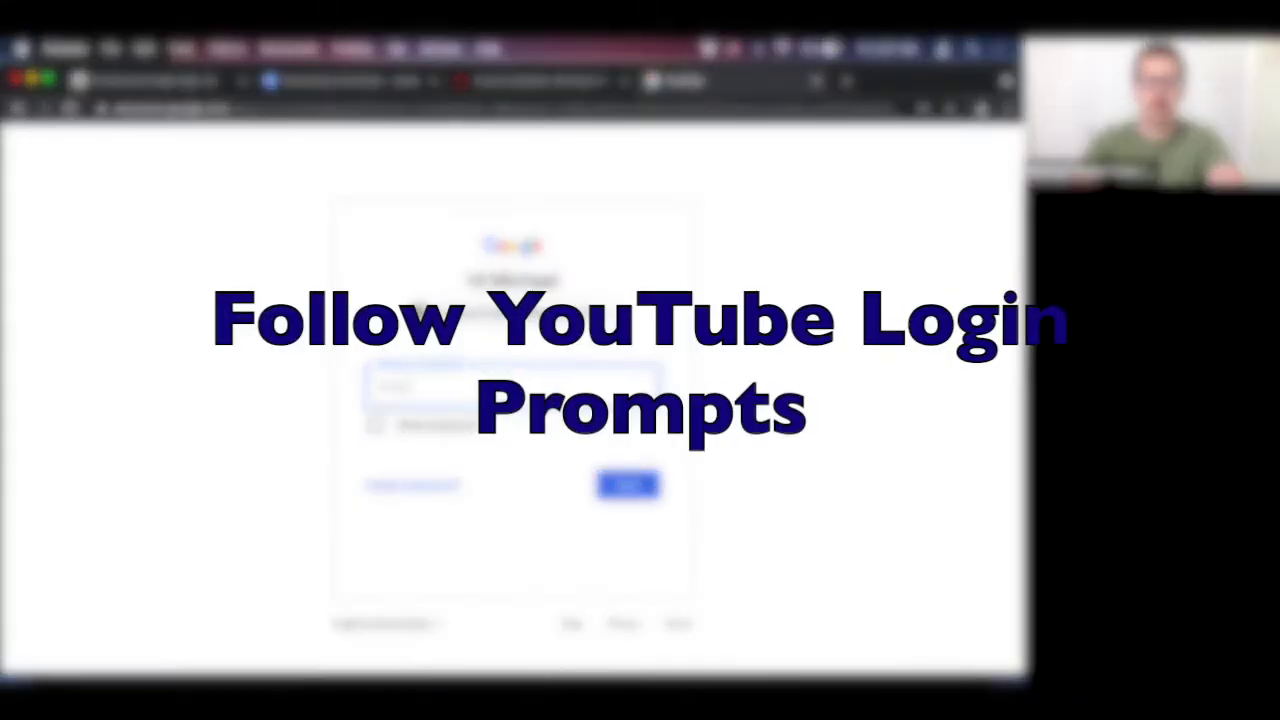
pyautogui.press('Return')
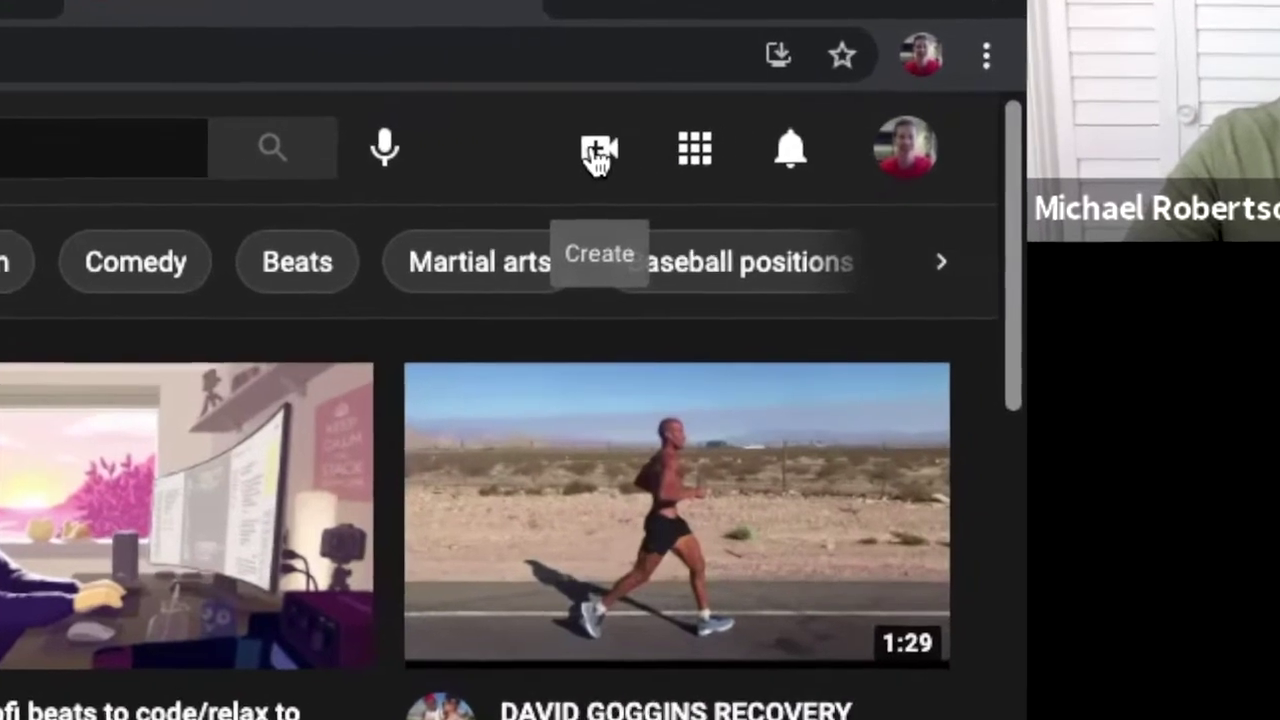
pyautogui.click(597, 155)
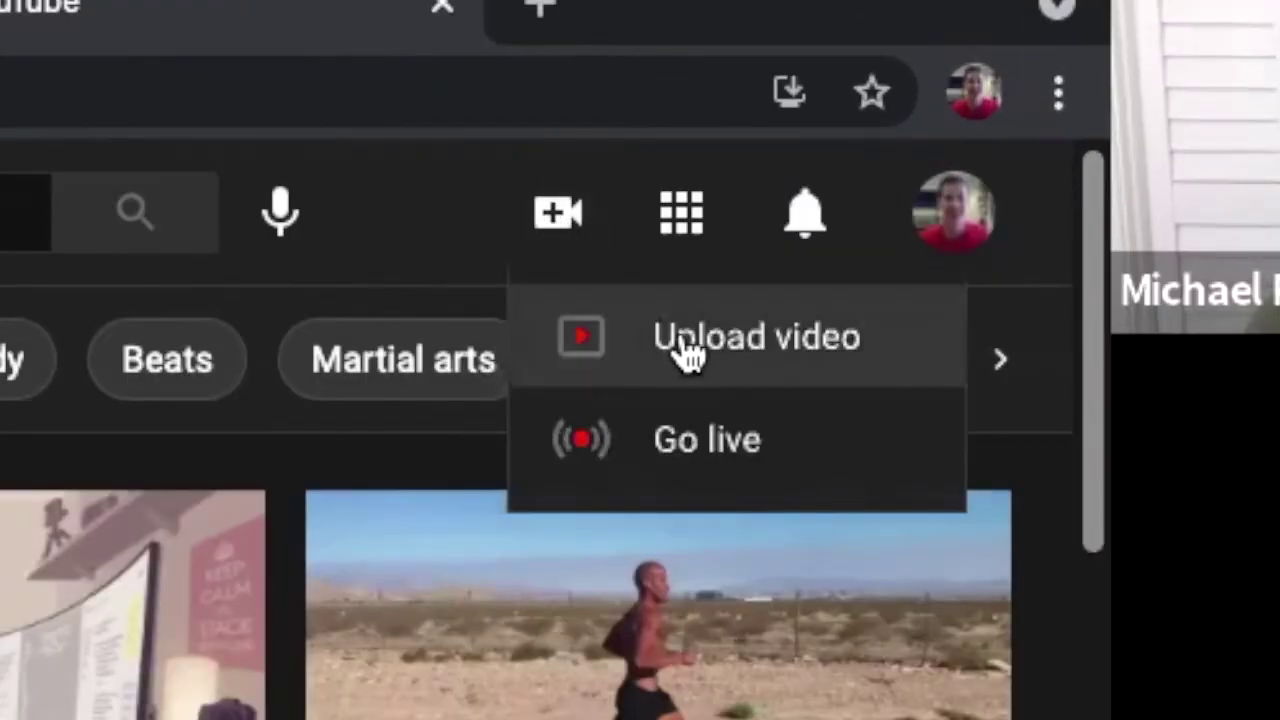
pyautogui.click(730, 362)
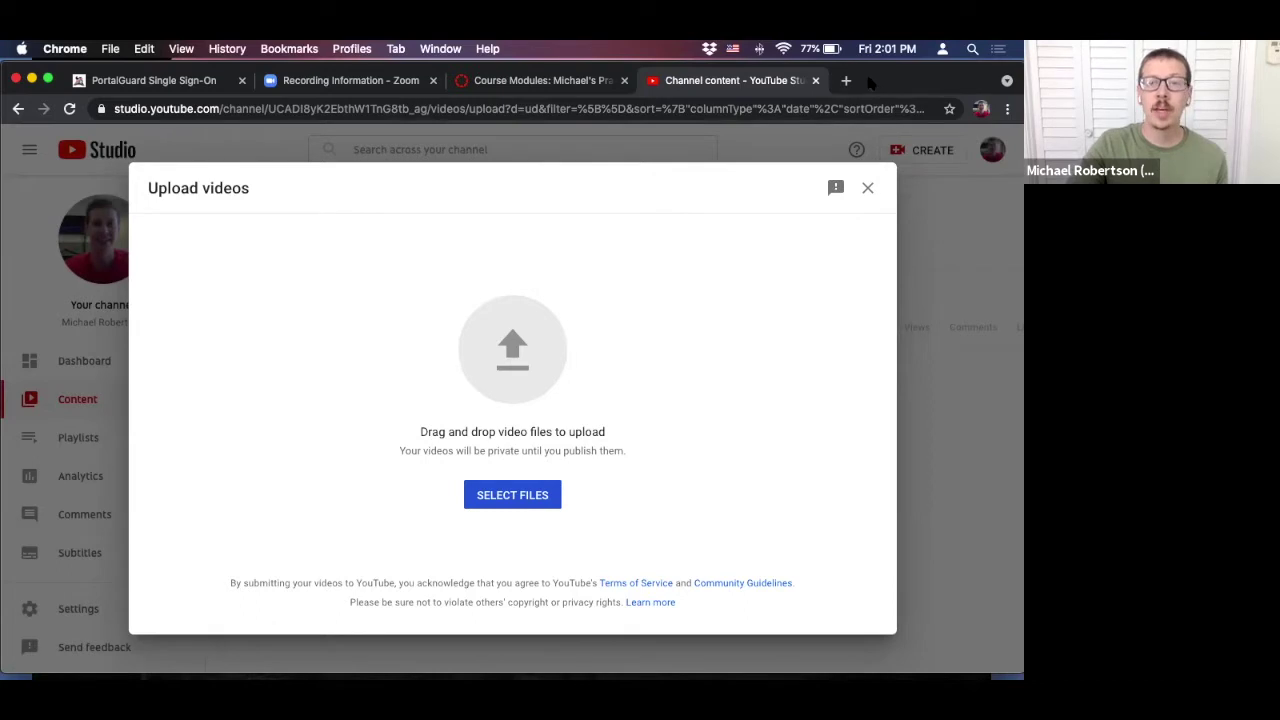
pyautogui.moveTo(58, 56); pyautogui.dragTo(213, 63)
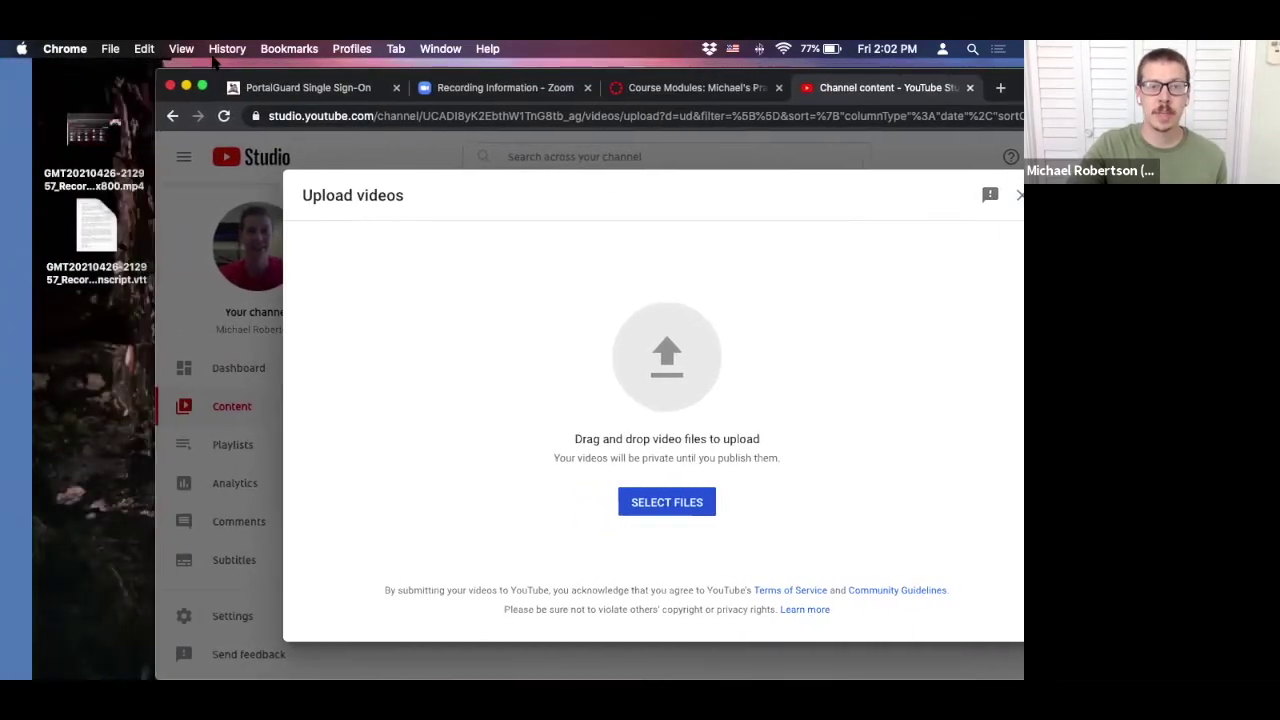
pyautogui.moveTo(112, 122); pyautogui.dragTo(697, 374)
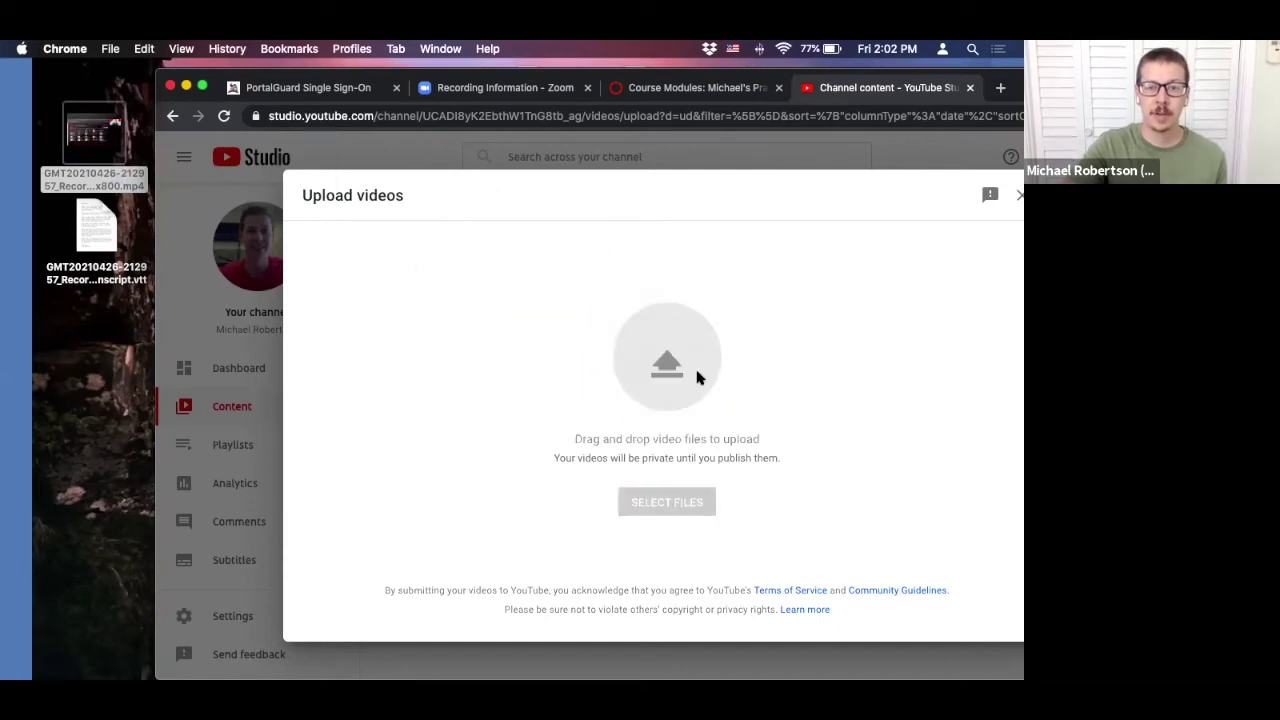
pyautogui.moveTo(1011, 86); pyautogui.dragTo(857, 82)
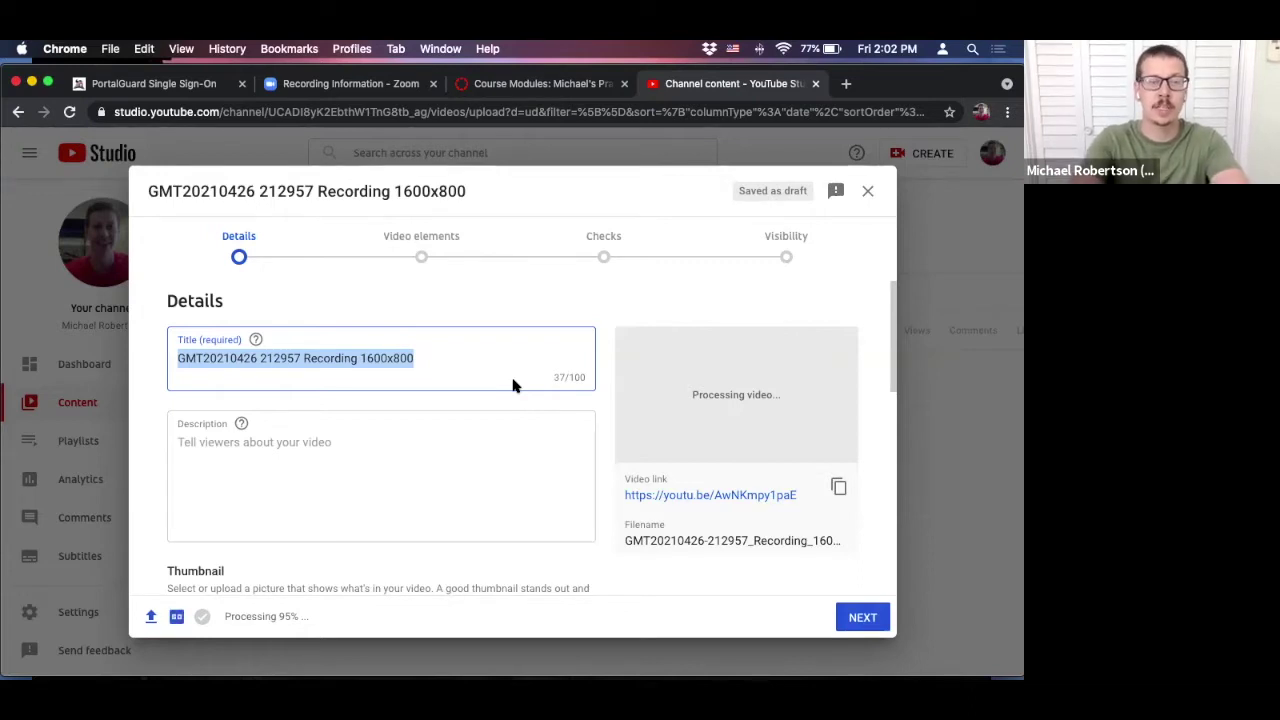
# Title the uploaded video "Sample Video" and enter "Sample Description" as its description
pyautogui.write('Sample Video')
pyautogui.click(395, 441)
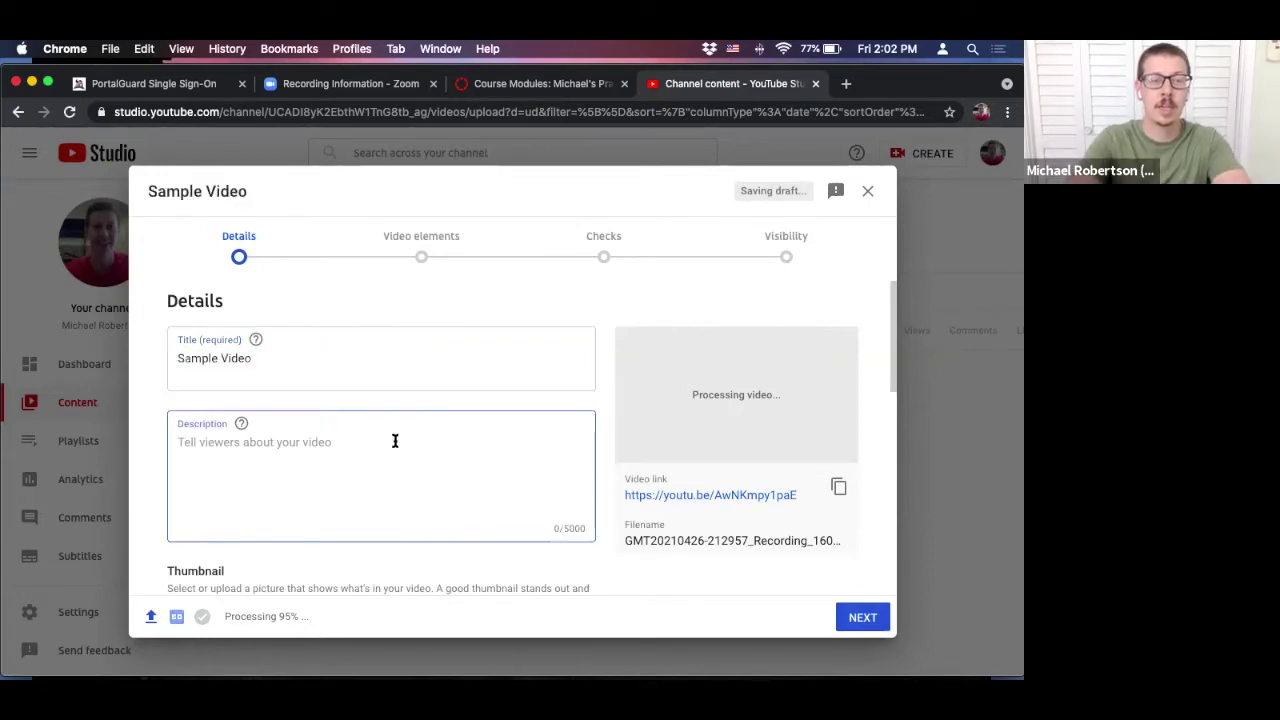
pyautogui.write('Sample ')
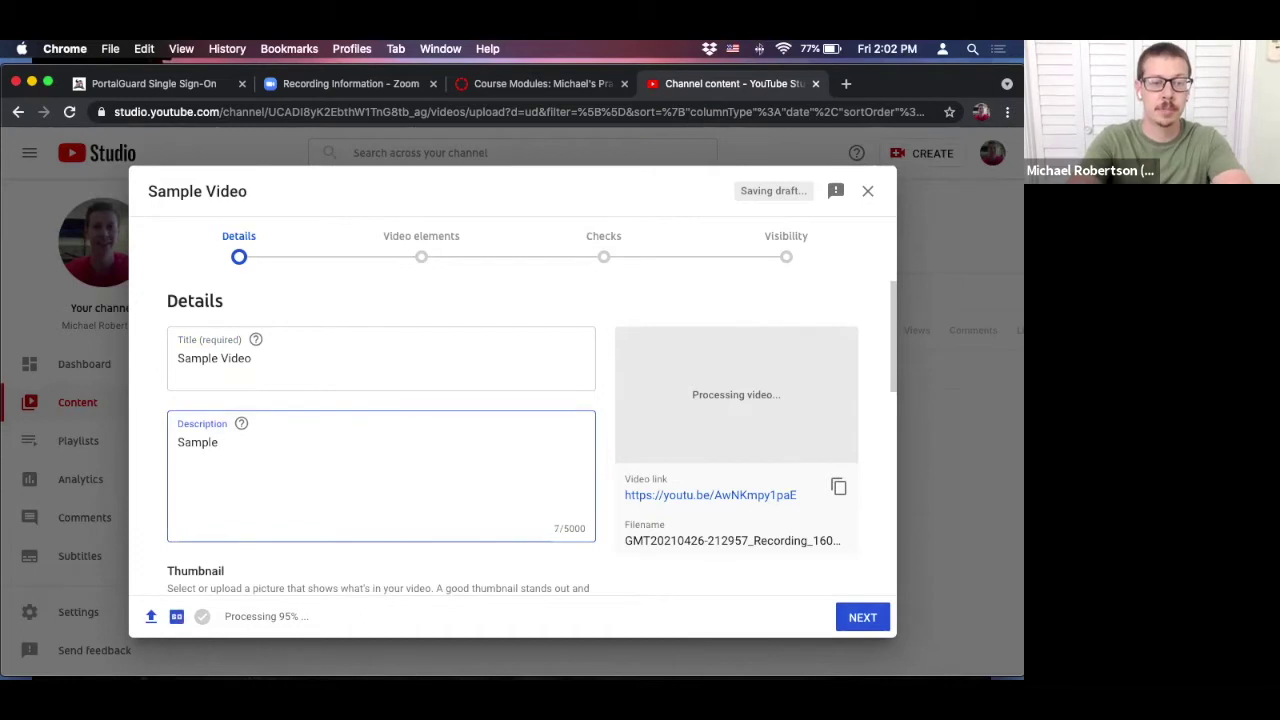
pyautogui.write('Description')
pyautogui.click(603, 171)
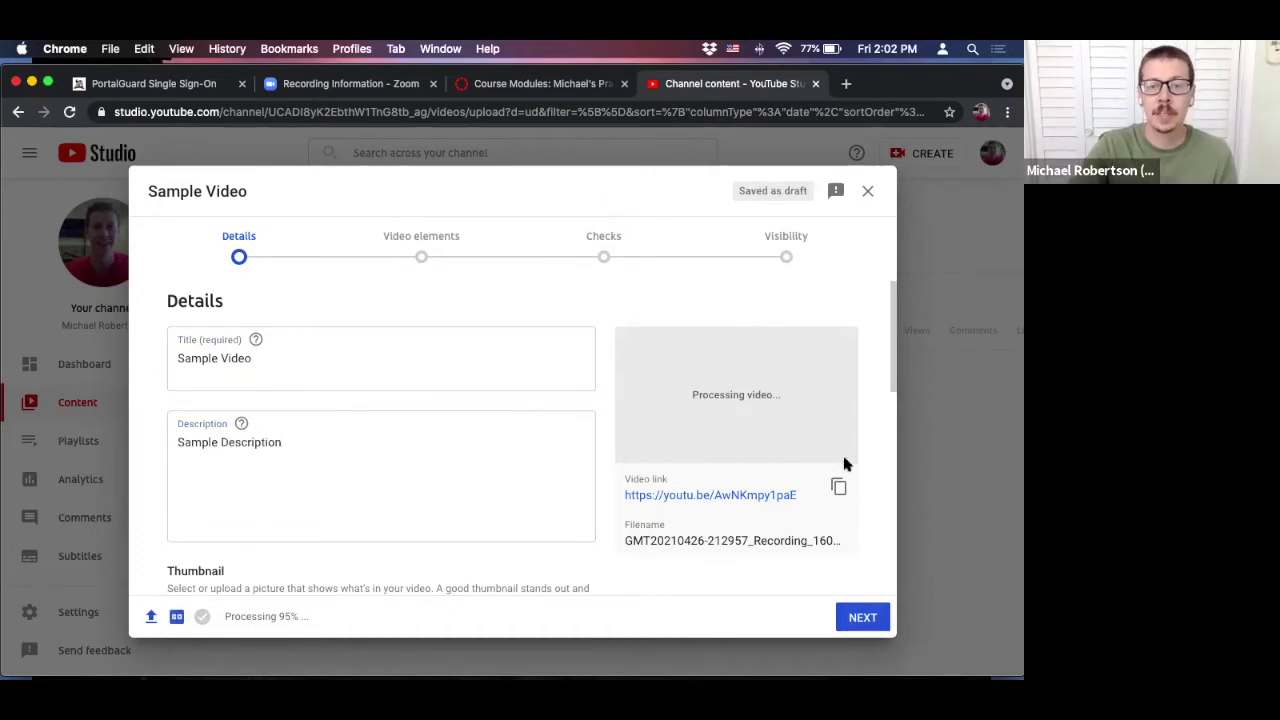
# Declare the video as not made for kids and proceed to the Video elements stage
pyautogui.click(860, 617)
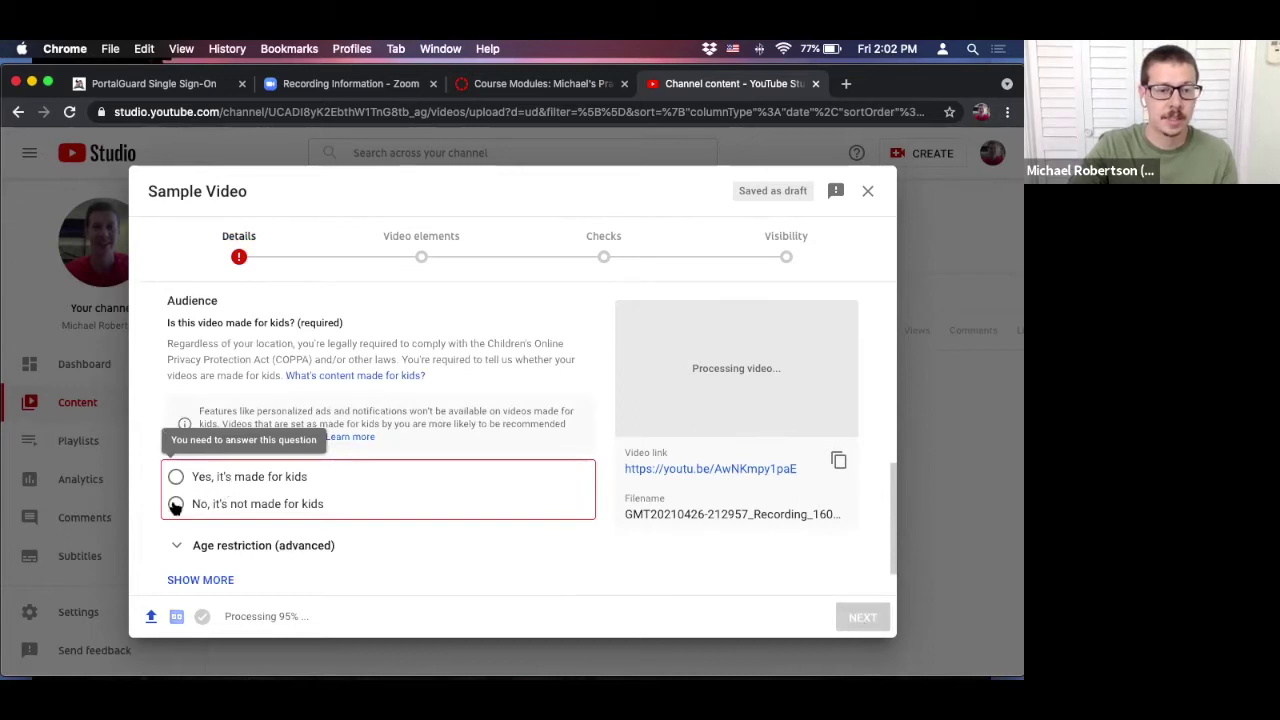
pyautogui.click(175, 504)
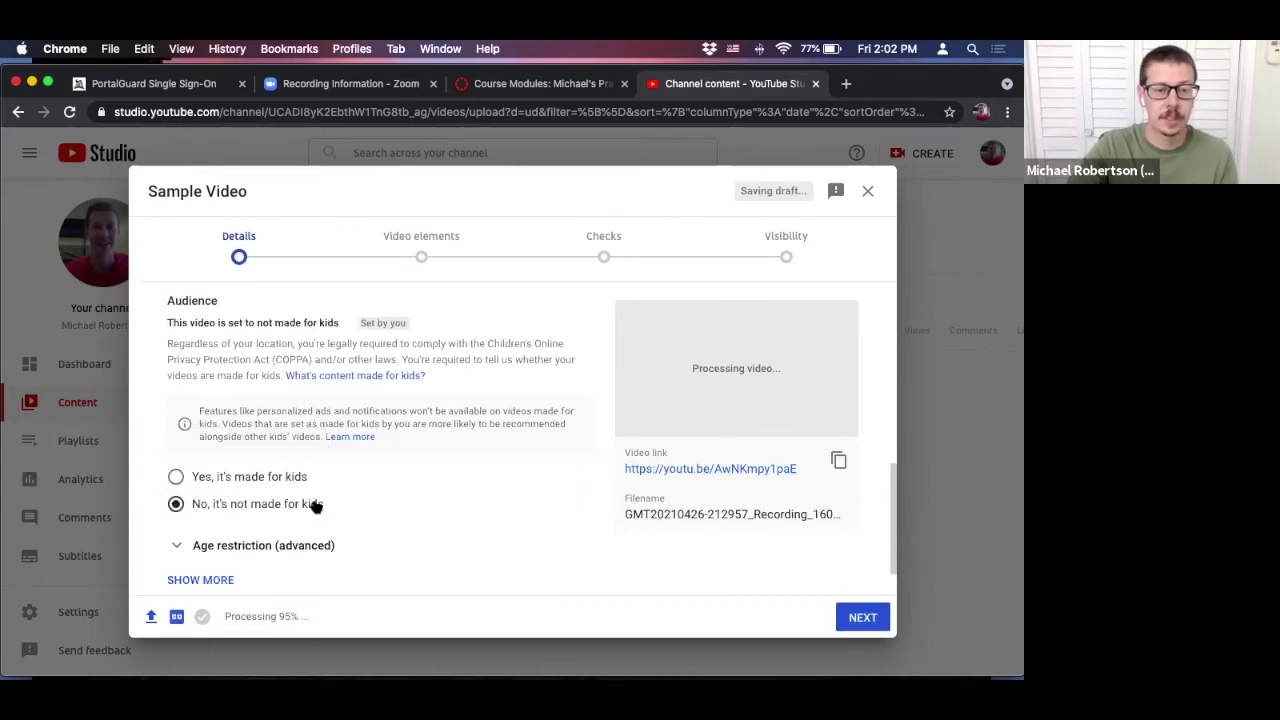
pyautogui.click(860, 617)
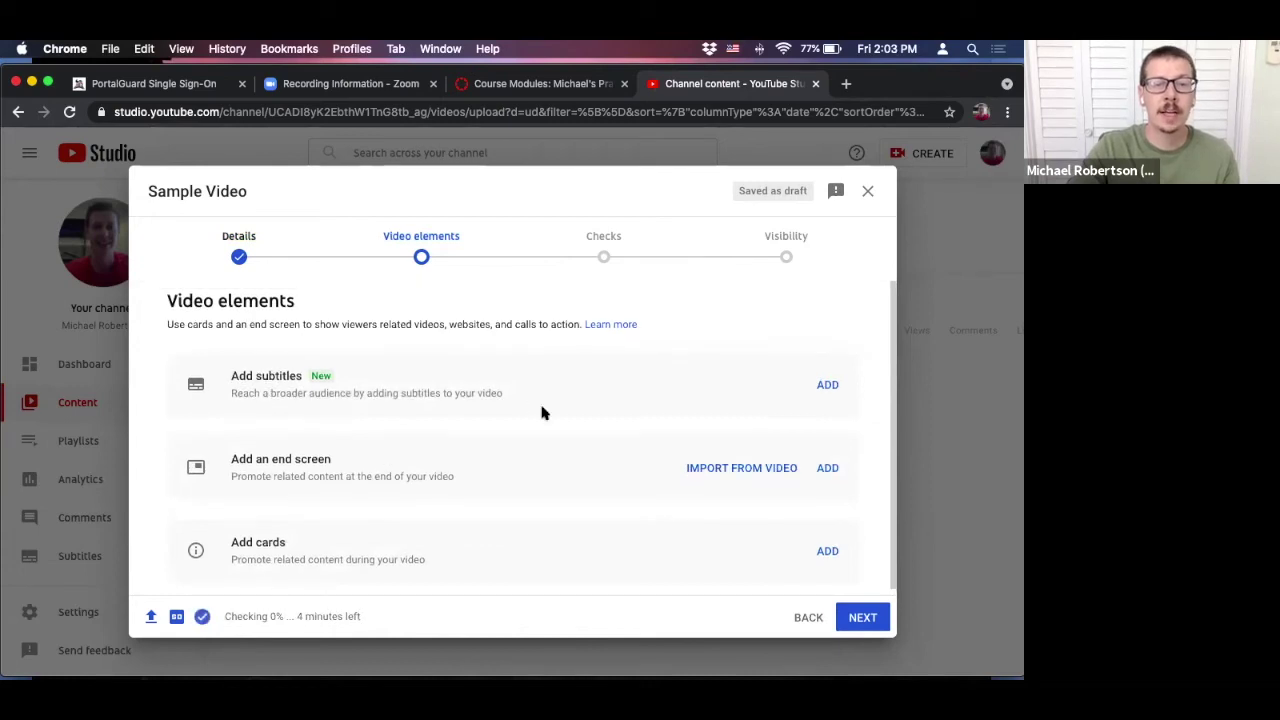
pyautogui.moveTo(231, 378); pyautogui.dragTo(303, 380)
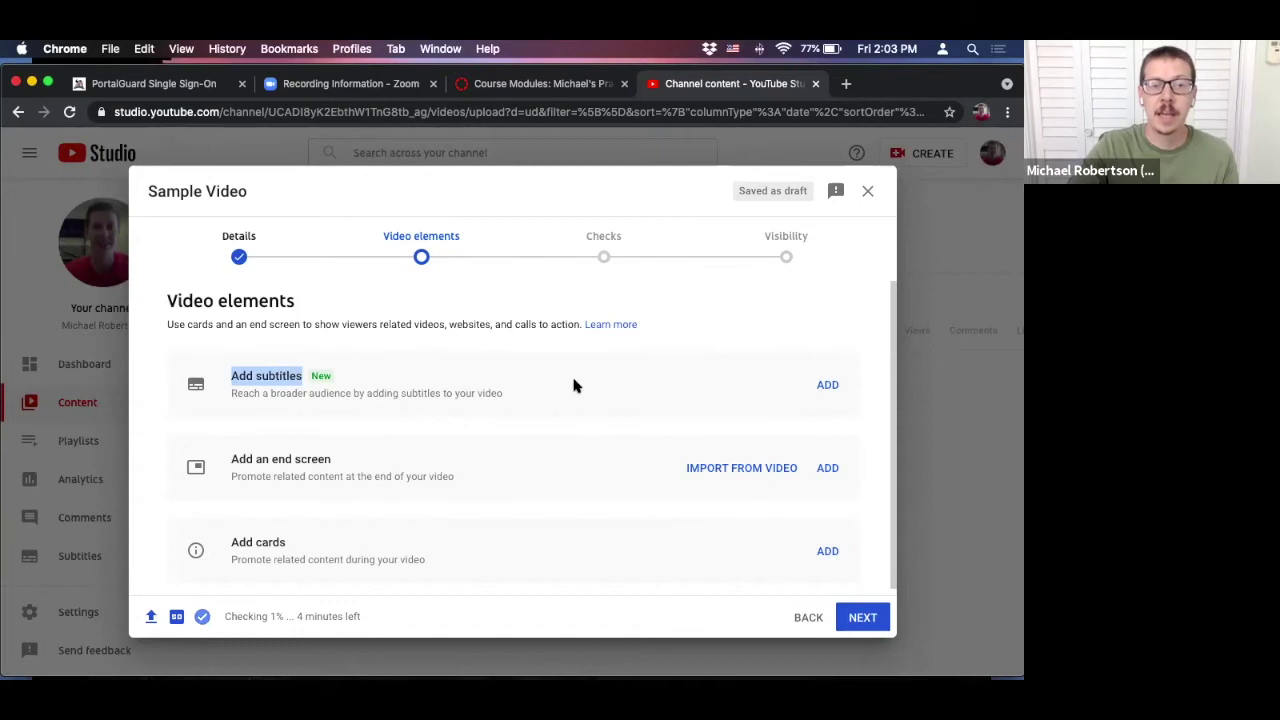
pyautogui.click(828, 386)
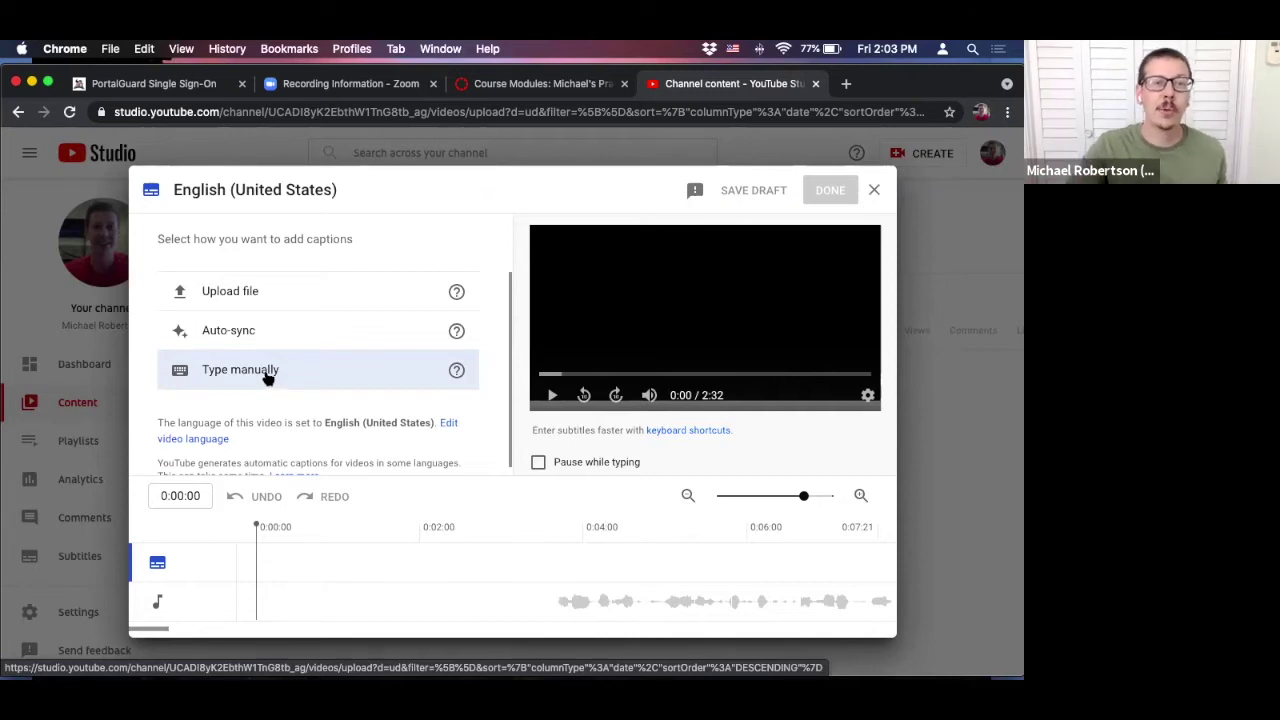
pyautogui.click(233, 293)
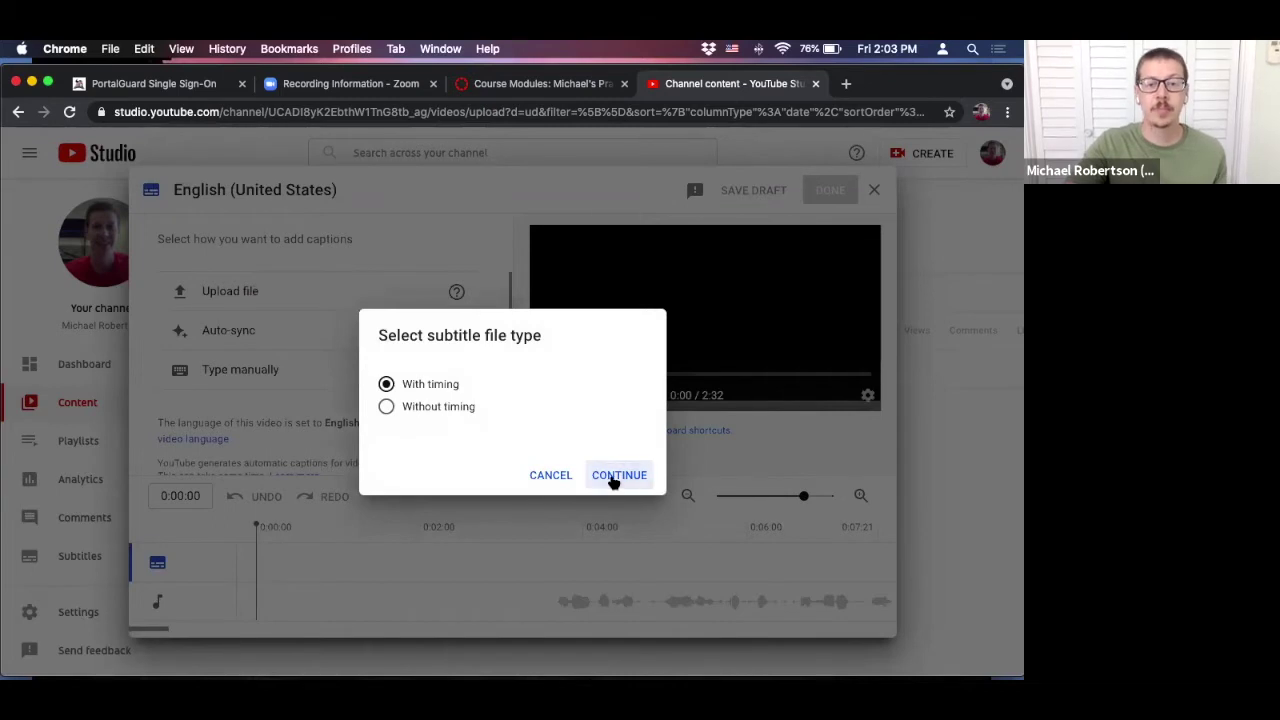
pyautogui.click(613, 480)
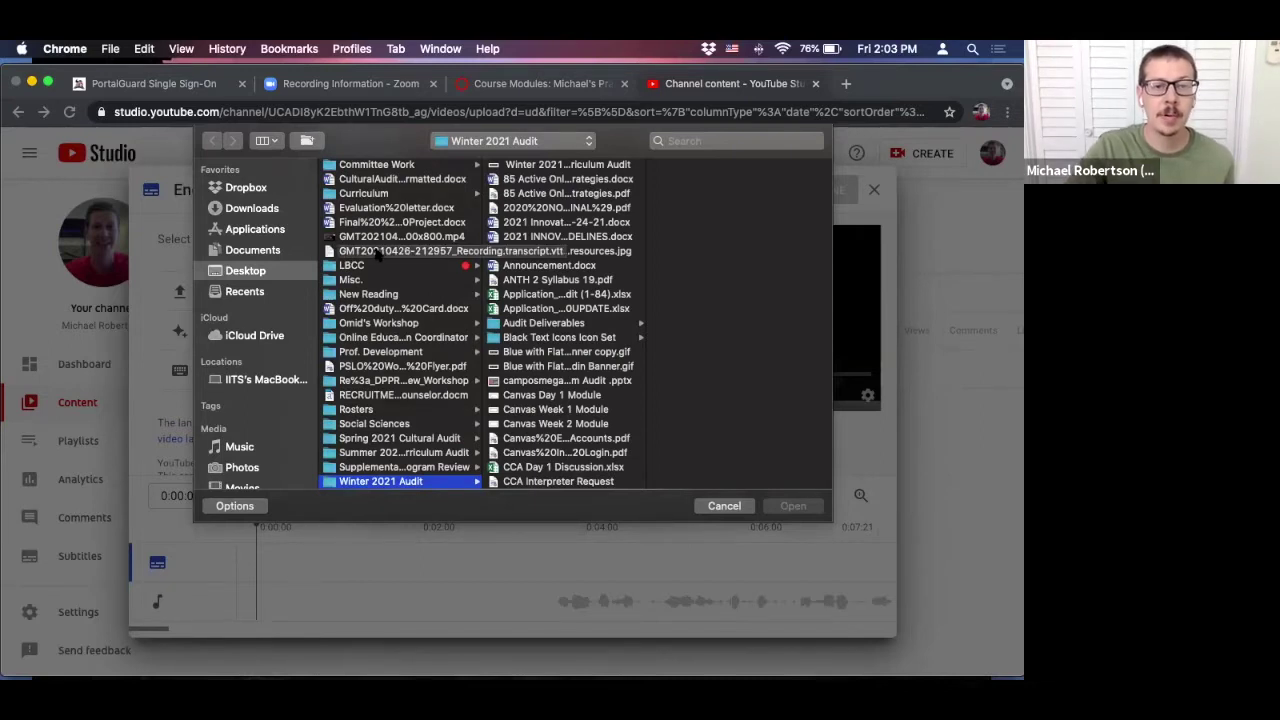
pyautogui.click(392, 253)
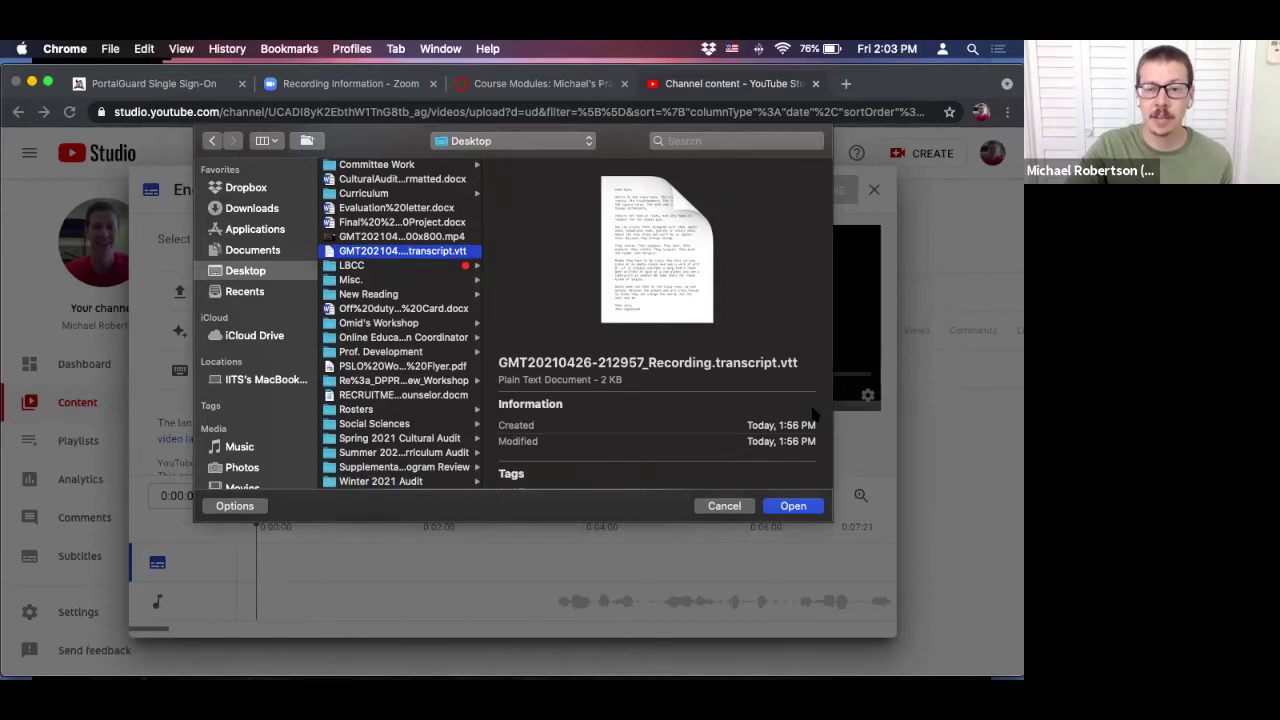
pyautogui.click(803, 505)
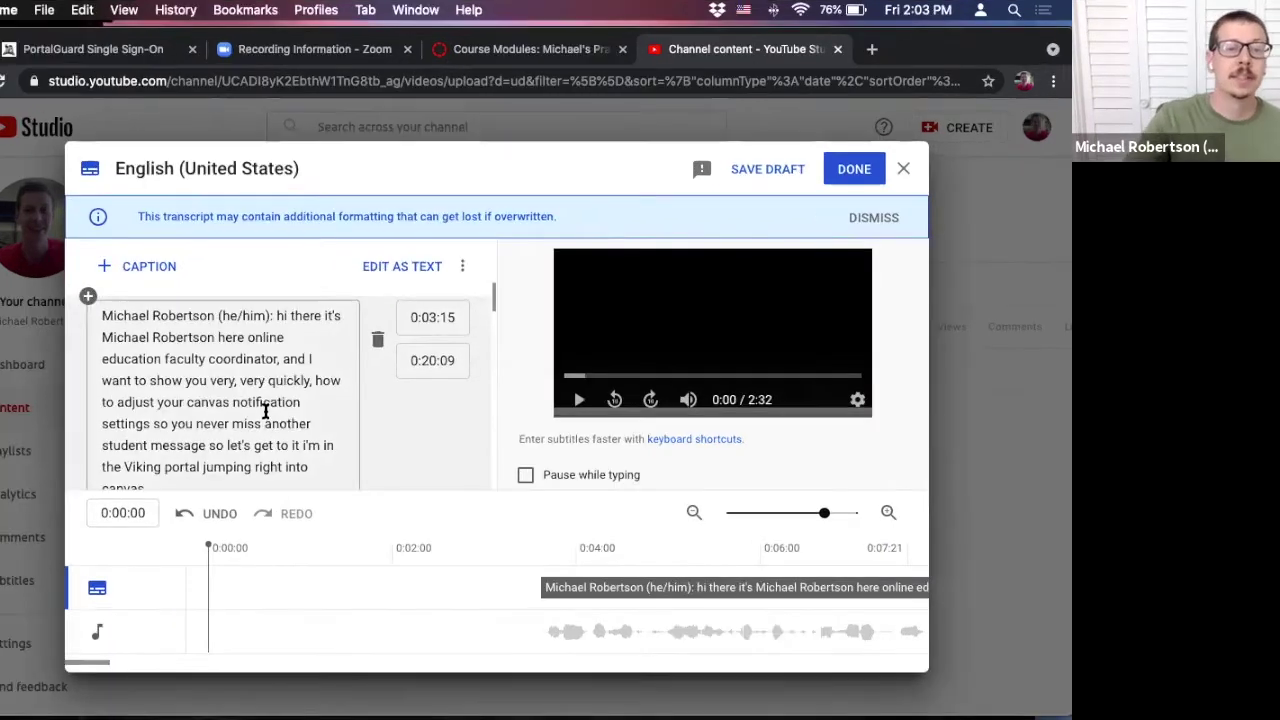
# Capitalize the greeting in the first caption so it reads "Hi there"
pyautogui.scroll(-2, 303, 382)
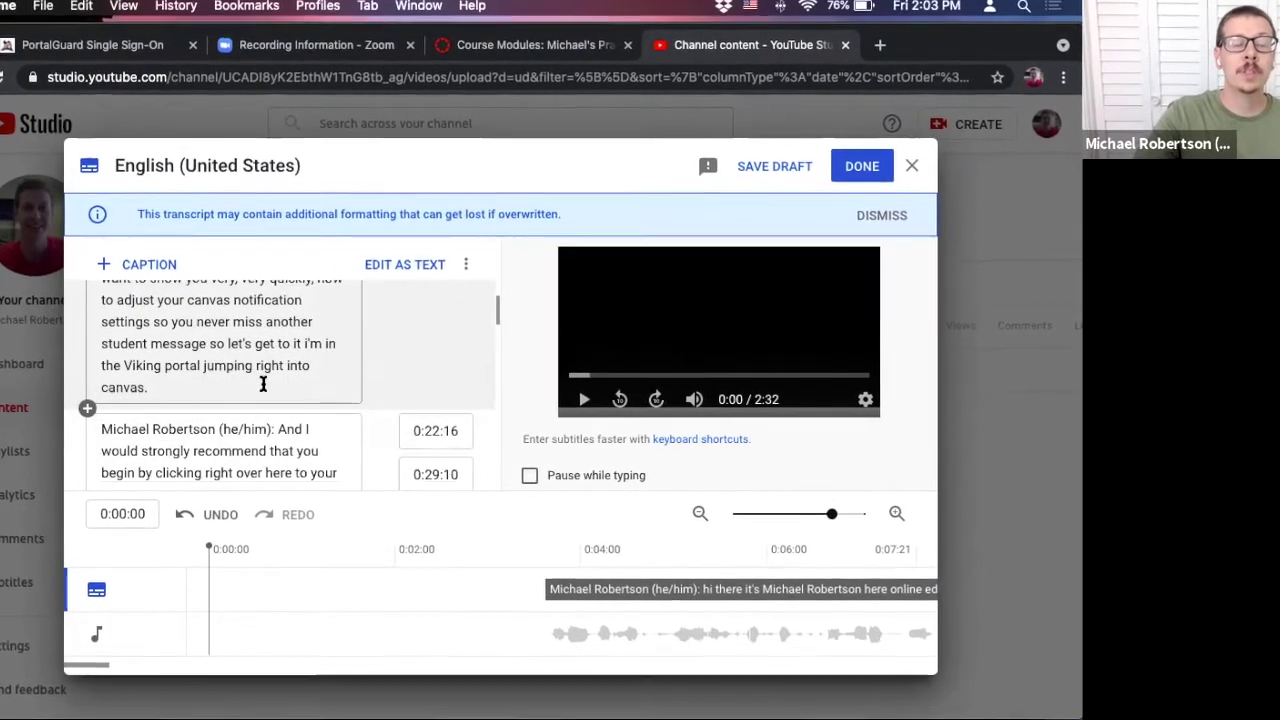
pyautogui.scroll(2, 262, 384)
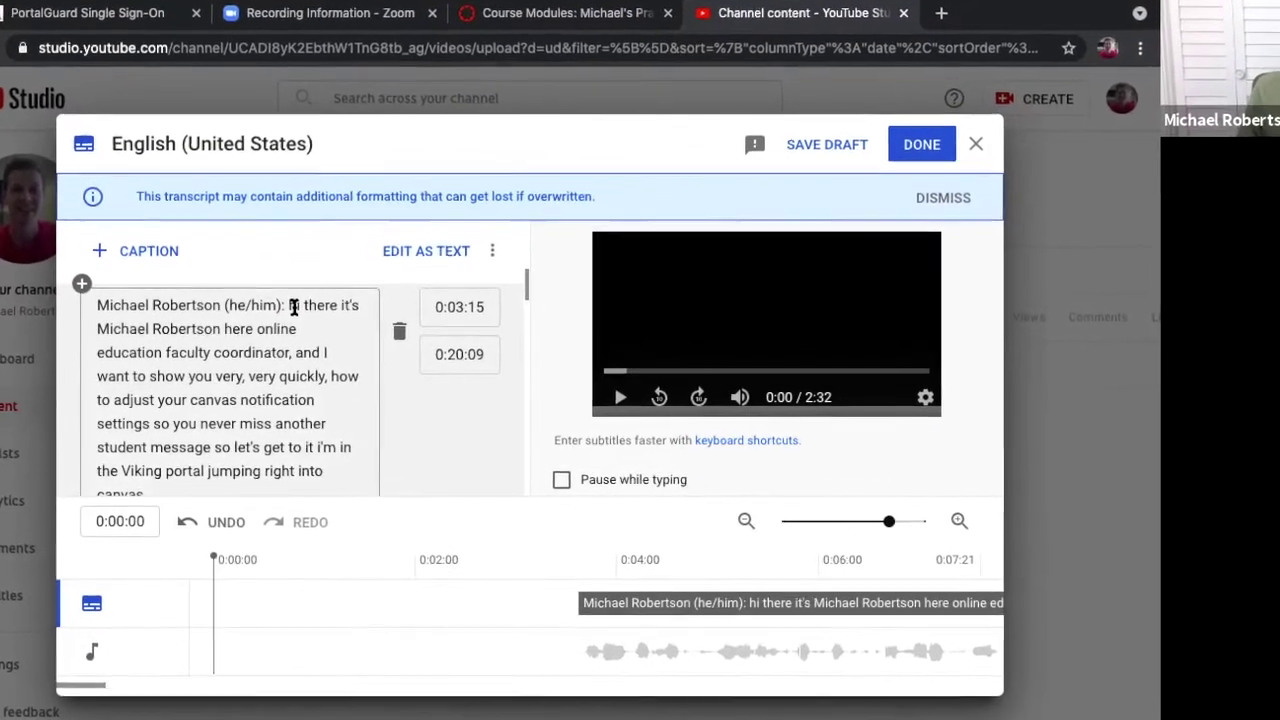
pyautogui.click(300, 302)
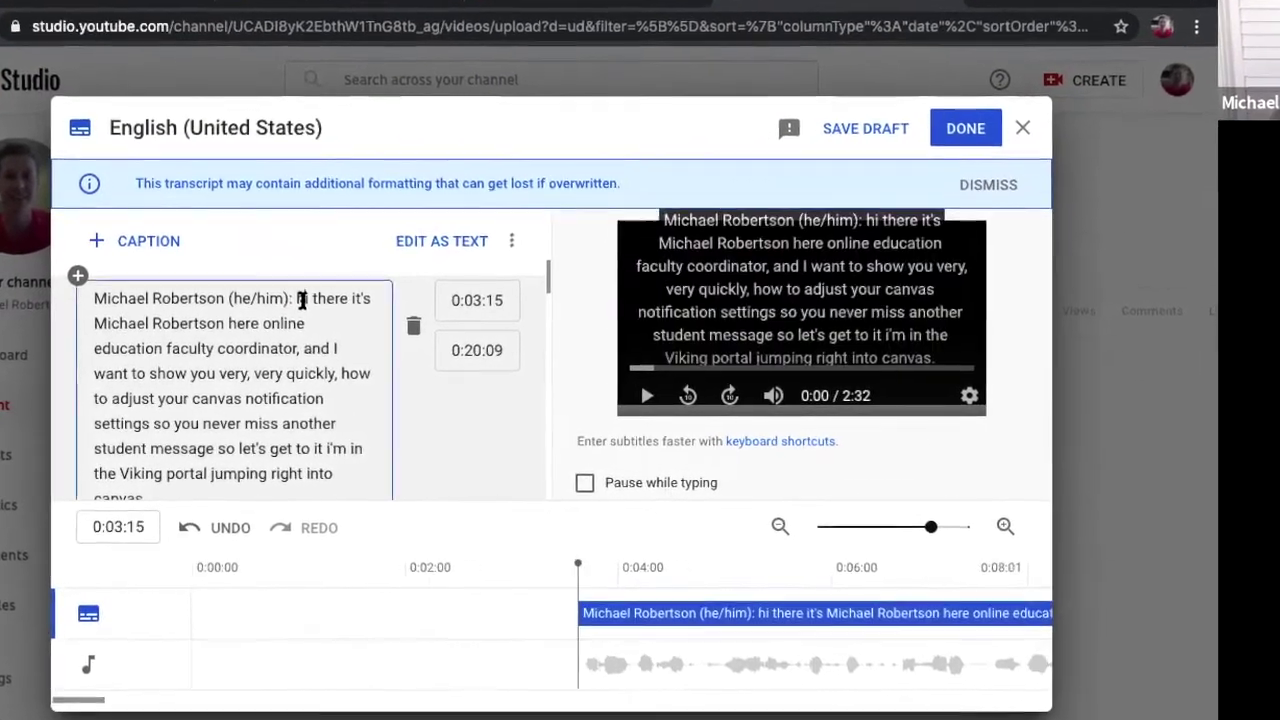
pyautogui.press('BackSpace')
pyautogui.write('H')
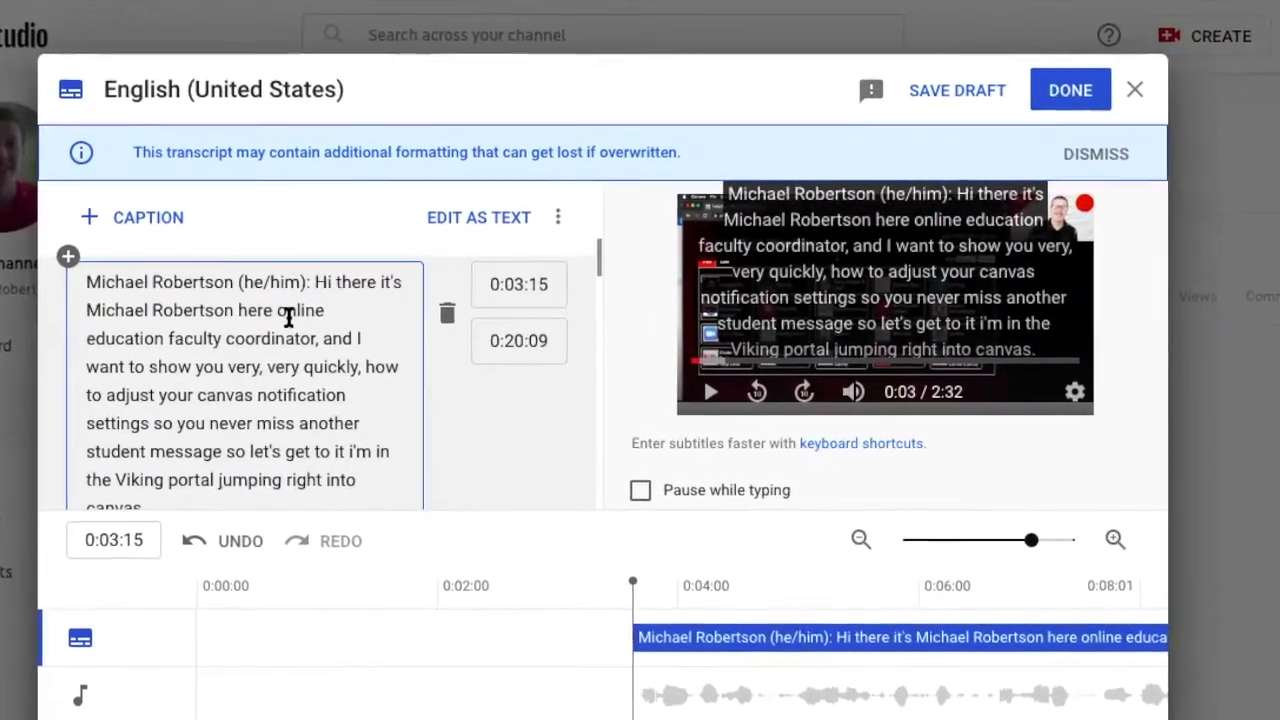
# Capitalize the job title in the first caption as "Online Education Faculty Coordinator"
pyautogui.click(285, 312)
pyautogui.press('BackSpace')
pyautogui.write('O')
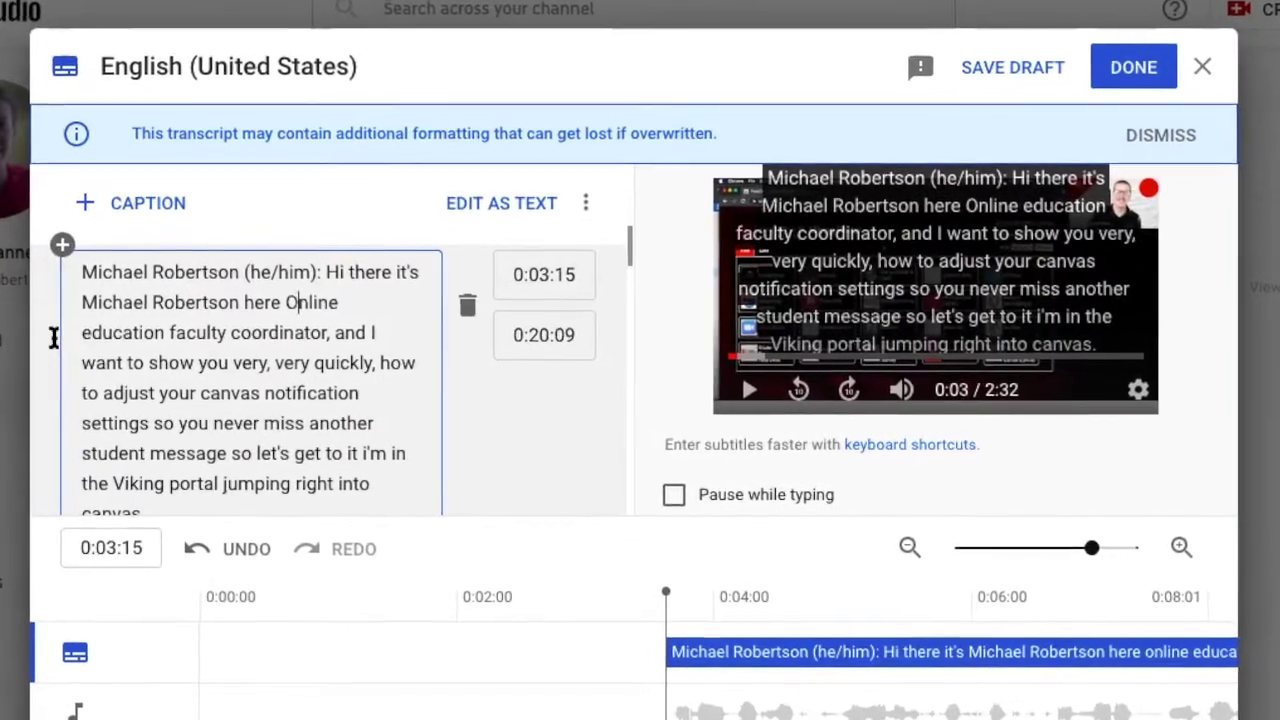
pyautogui.click(85, 334)
pyautogui.press('Delete')
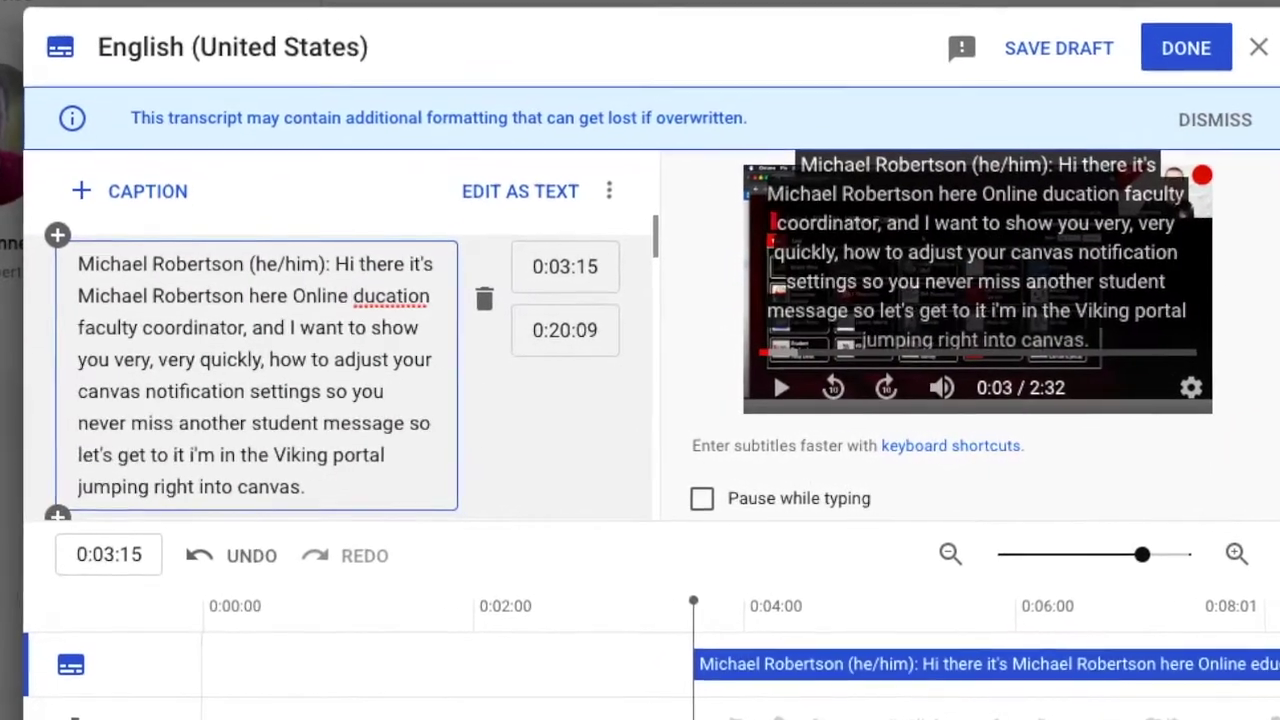
pyautogui.write('E')
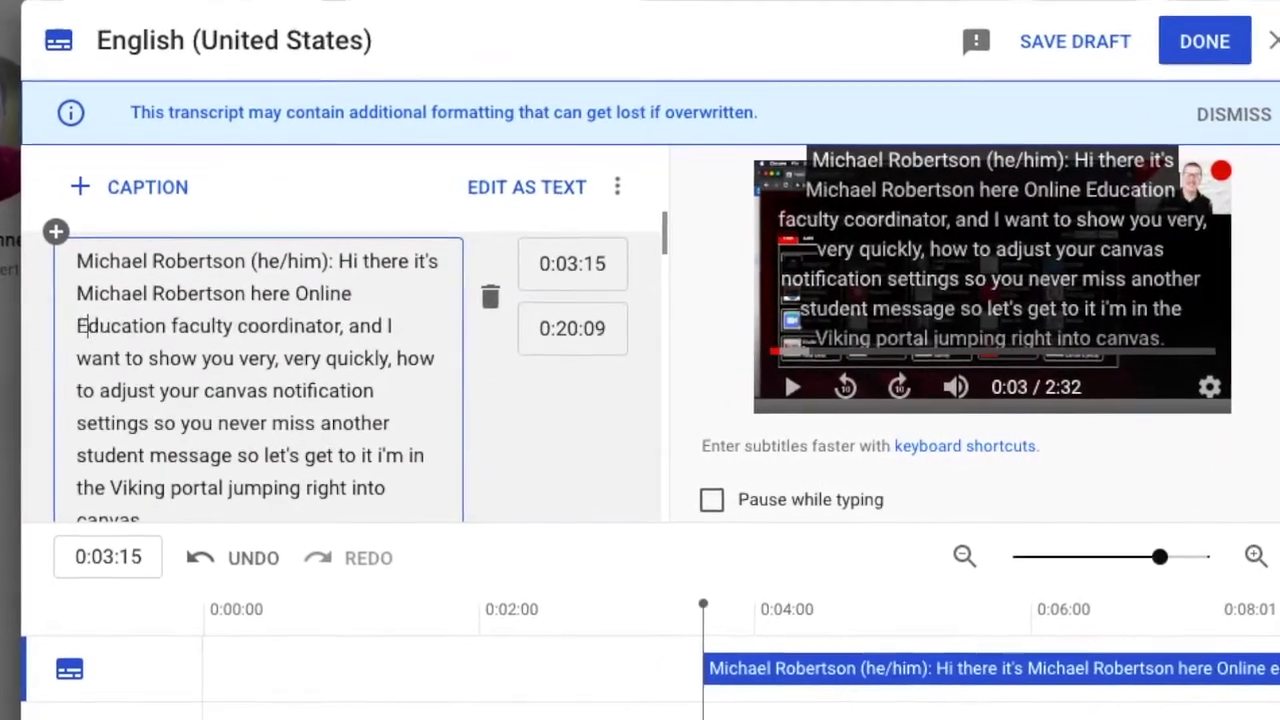
pyautogui.click(168, 326)
pyautogui.press('Delete')
pyautogui.write('F')
pyautogui.click(253, 321)
pyautogui.press('Delete')
pyautogui.write('C')
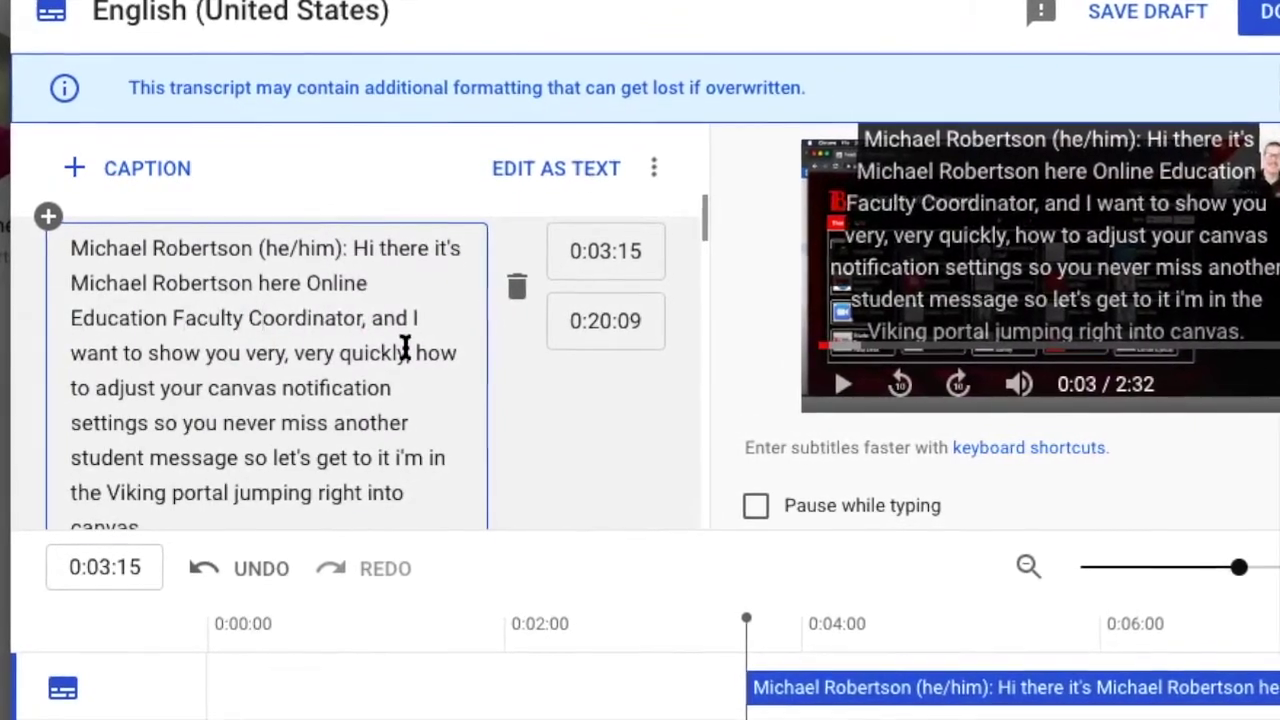
pyautogui.scroll(-3, 405, 348)
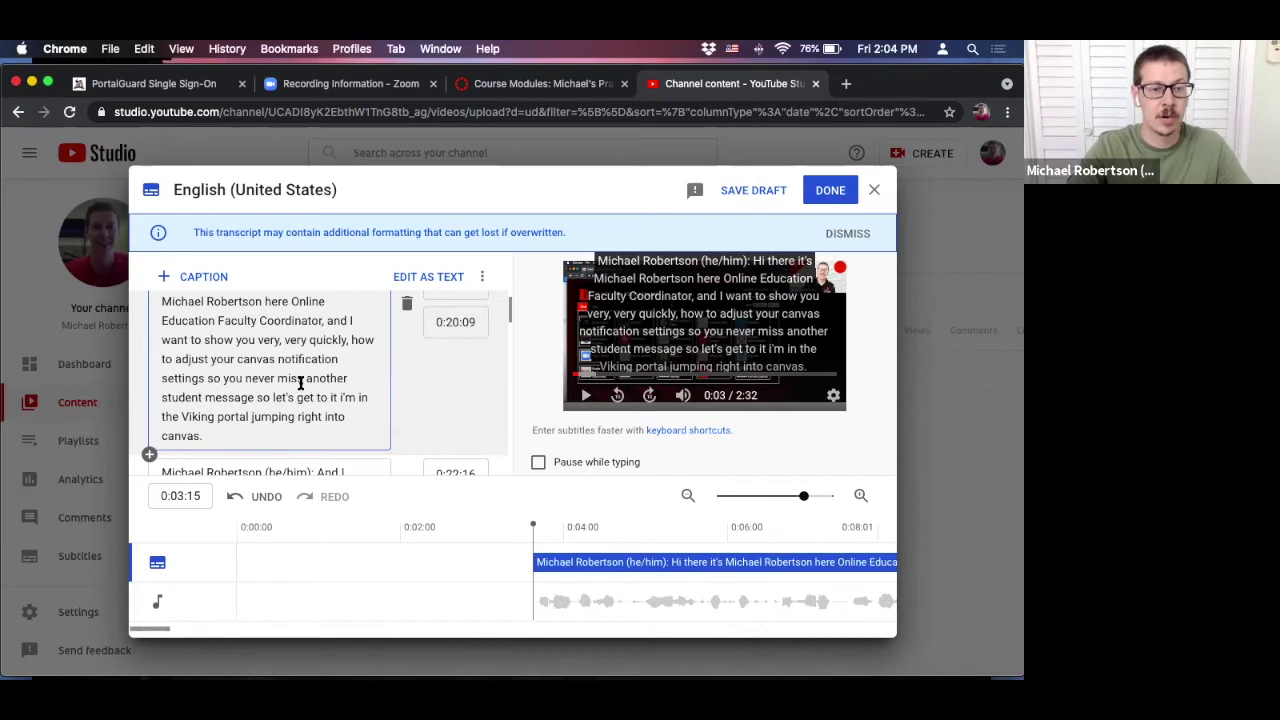
pyautogui.scroll(-5, 300, 383)
pyautogui.scroll(6, 300, 385)
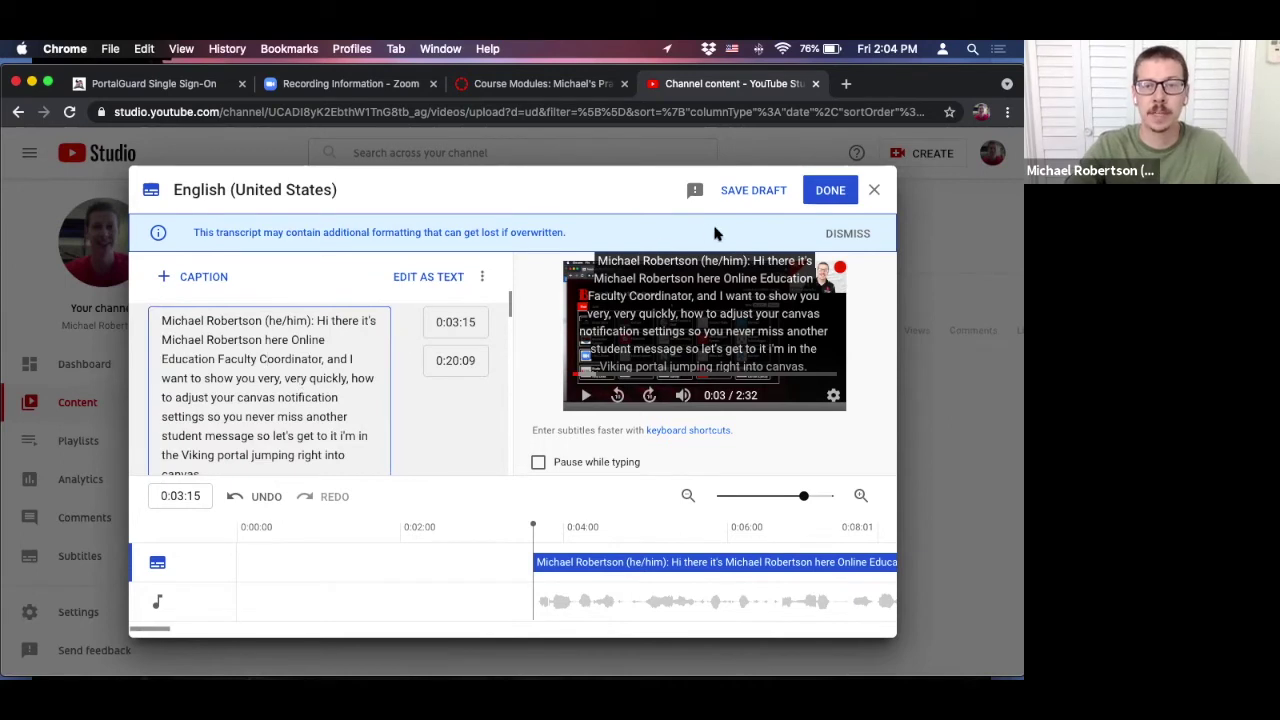
# Publish the English (United States) subtitles and advance past the Checks stage to the Visibility stage
pyautogui.click(838, 194)
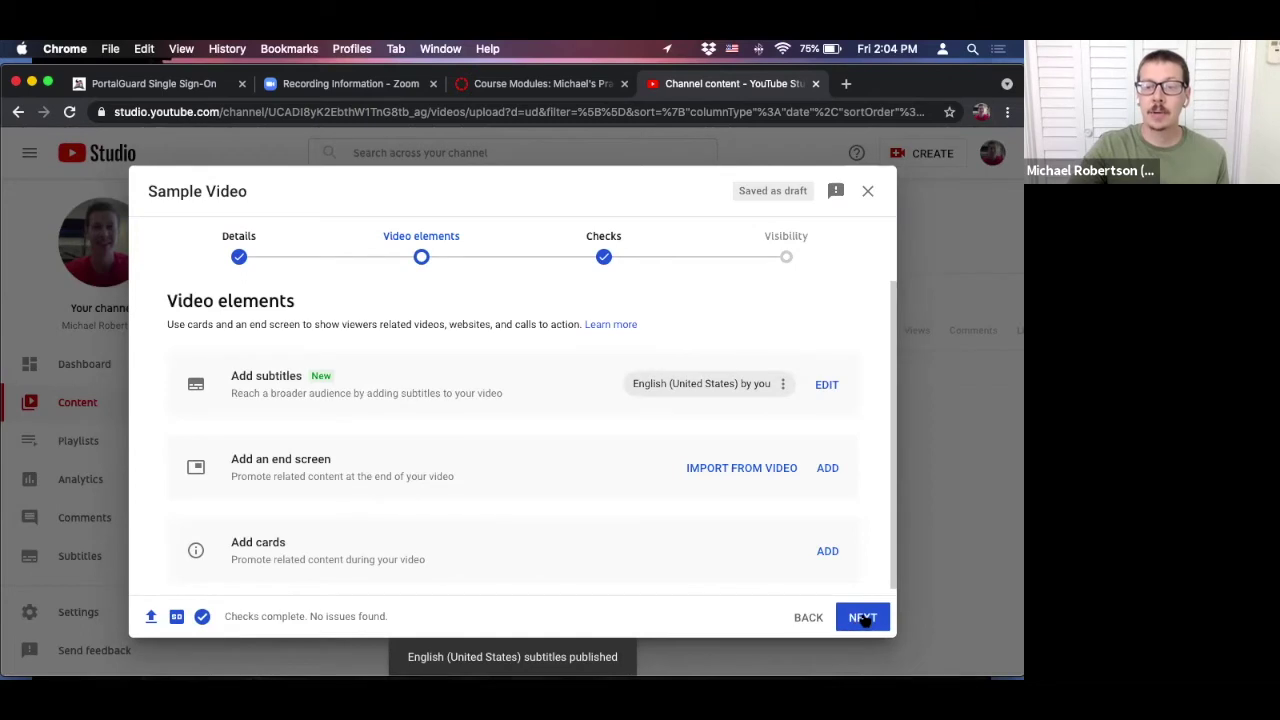
pyautogui.click(863, 617)
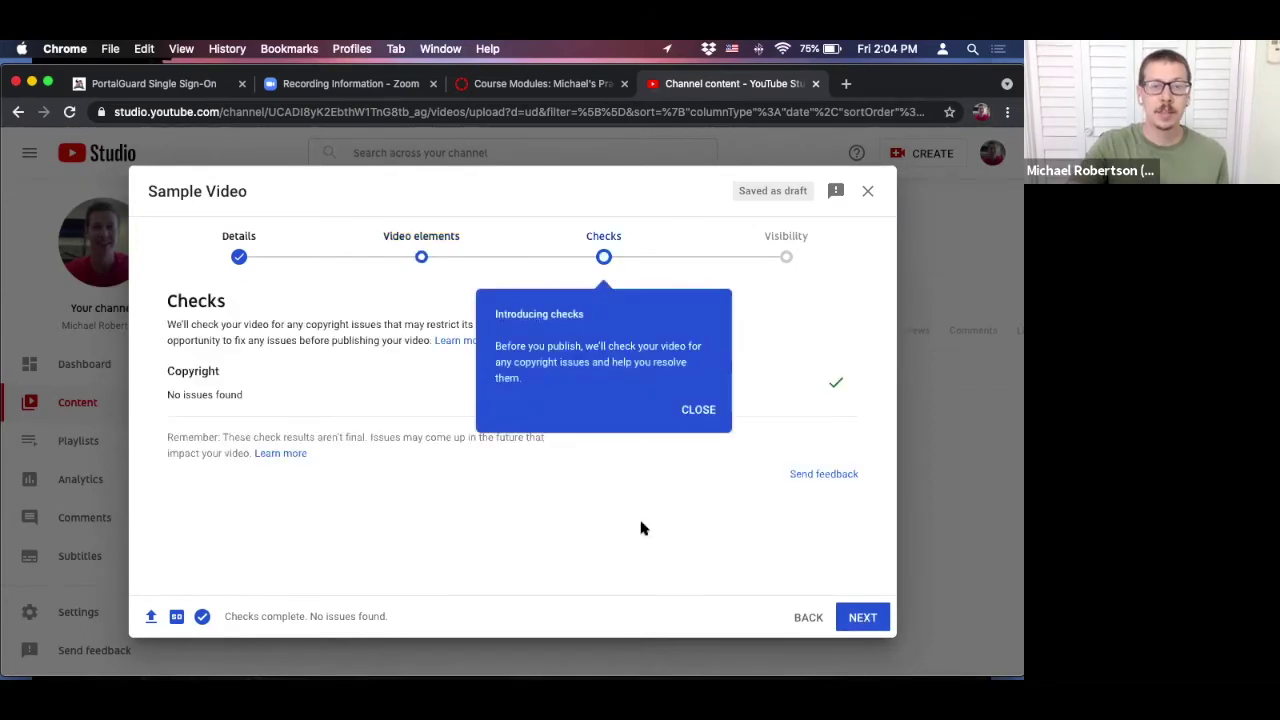
pyautogui.click(698, 411)
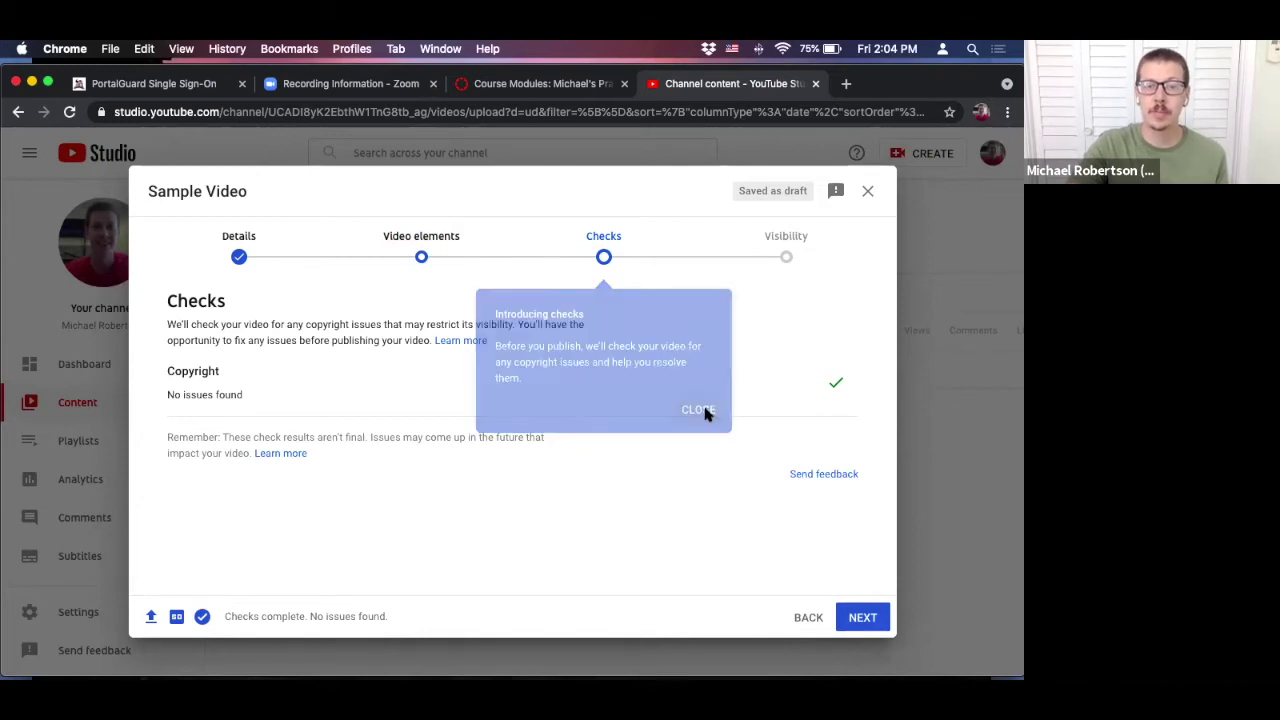
pyautogui.click(863, 617)
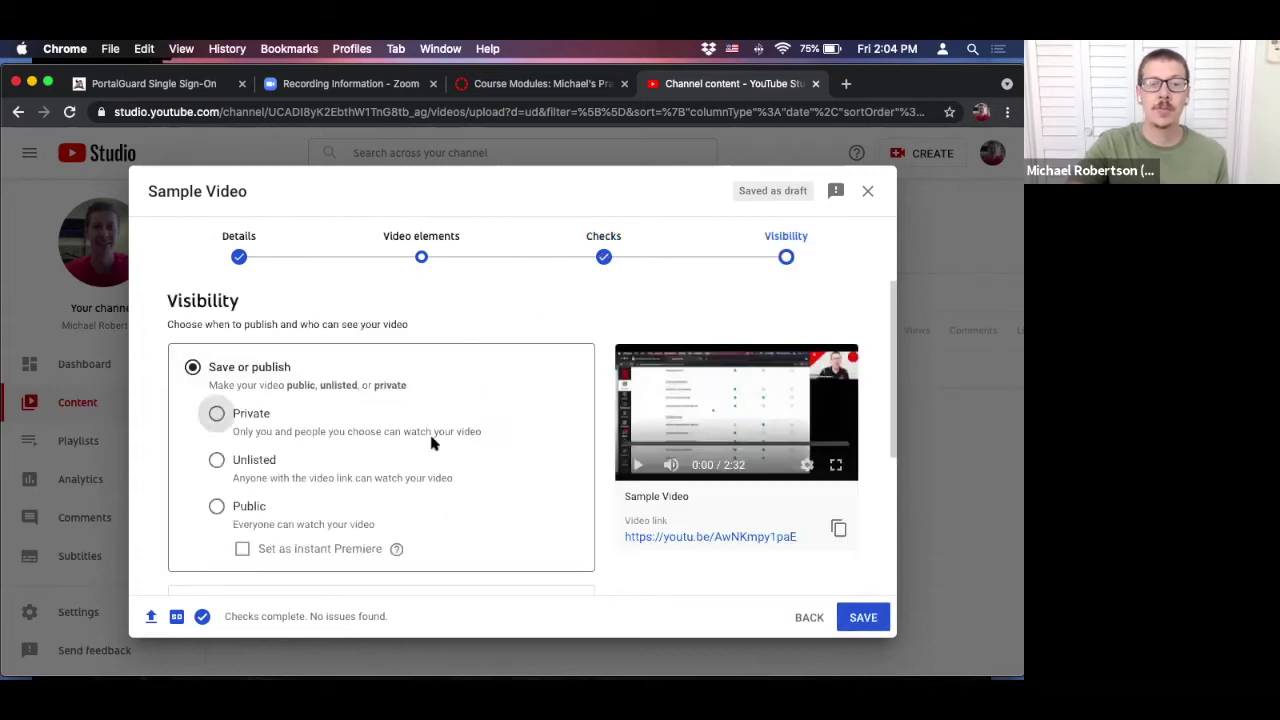
# Set the video's visibility to Unlisted and save it to publish
pyautogui.scroll(-2, 331, 412)
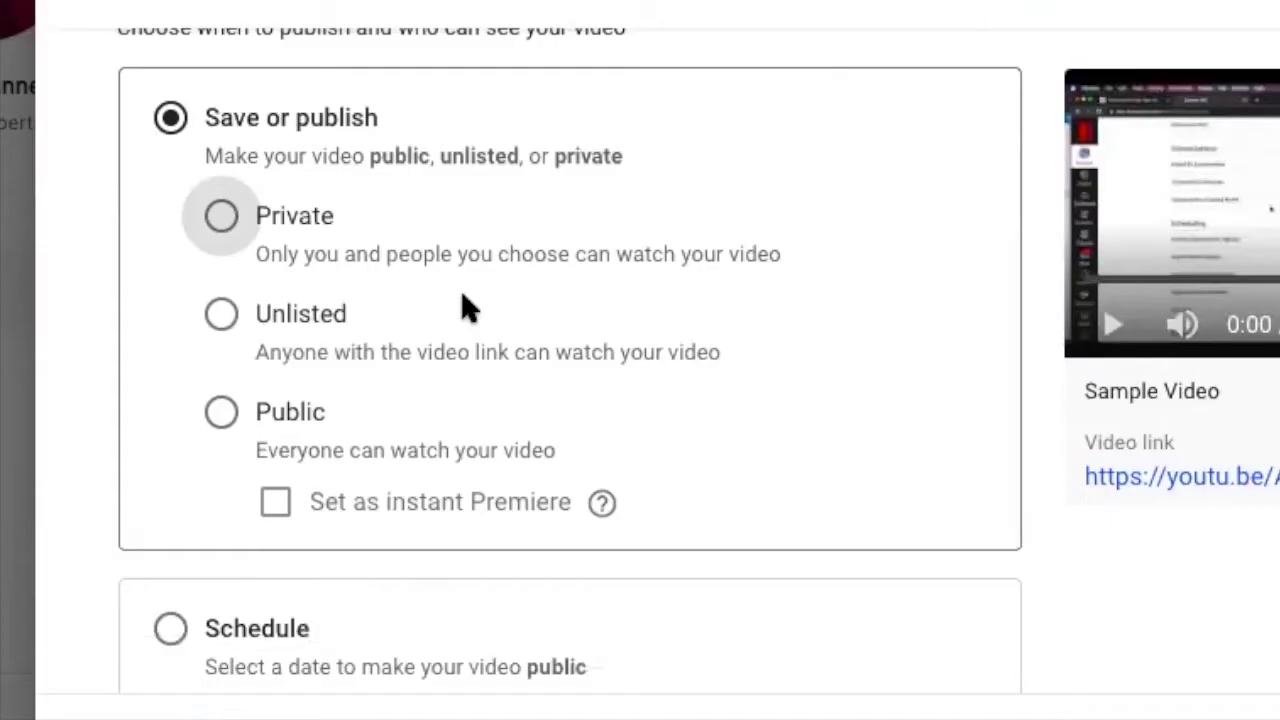
pyautogui.click(225, 317)
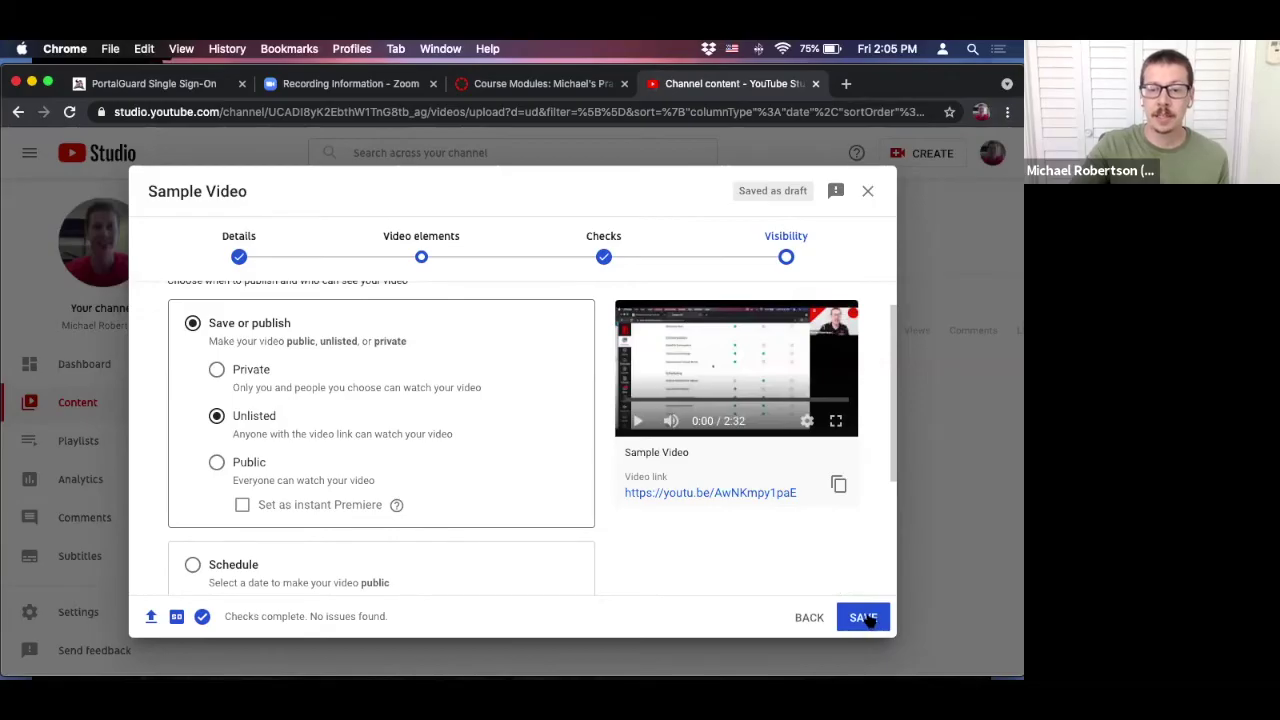
pyautogui.click(869, 620)
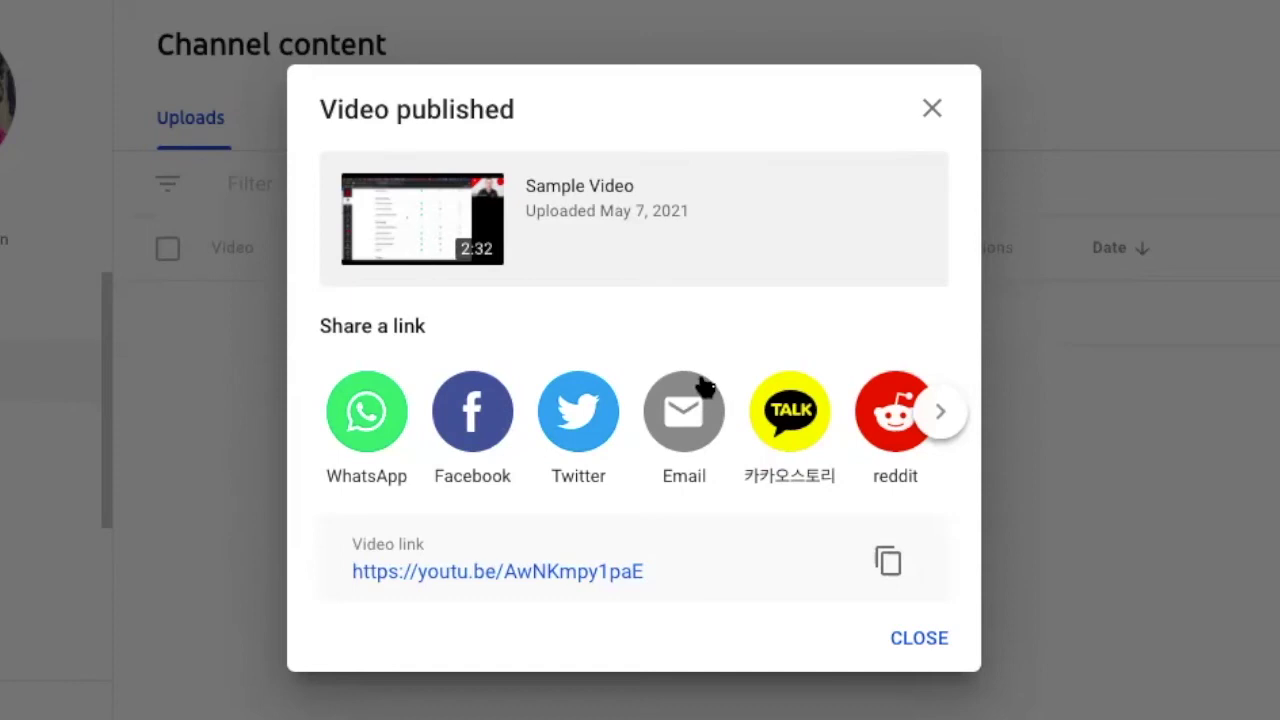
# Open the published video's watch page from its link and dismiss the Live Caption overlay
pyautogui.click(497, 572)
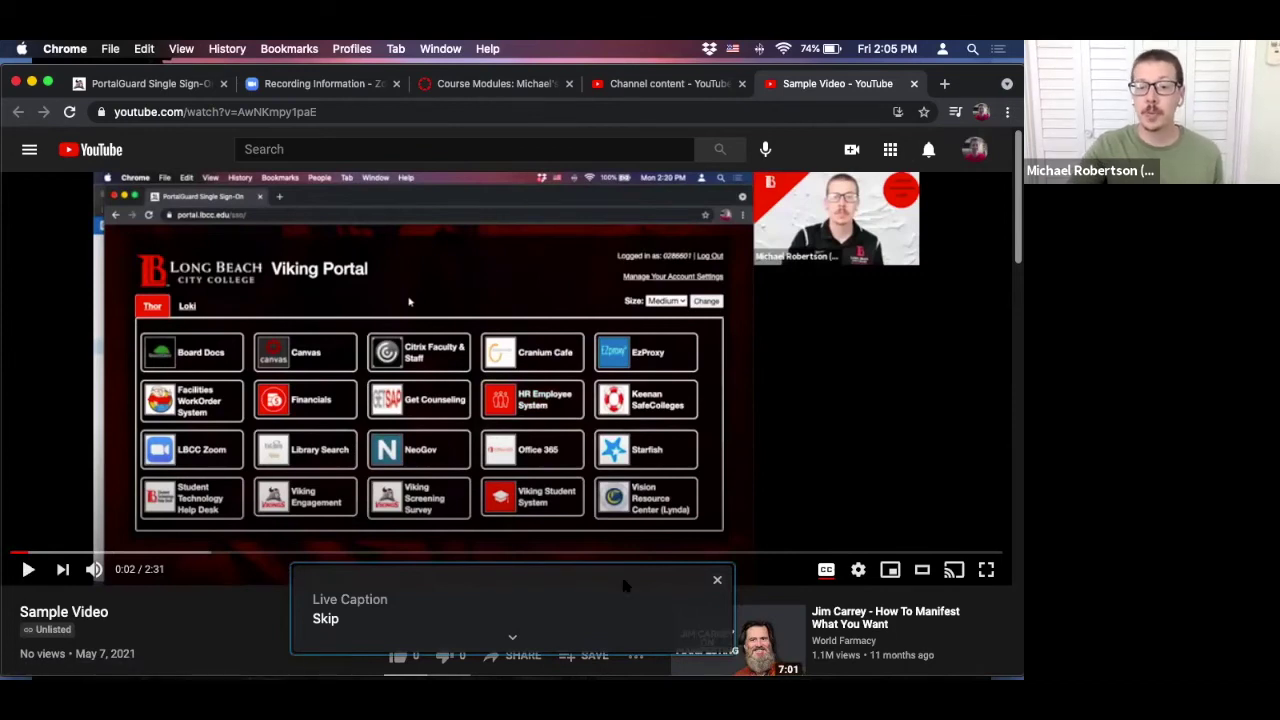
pyautogui.click(717, 581)
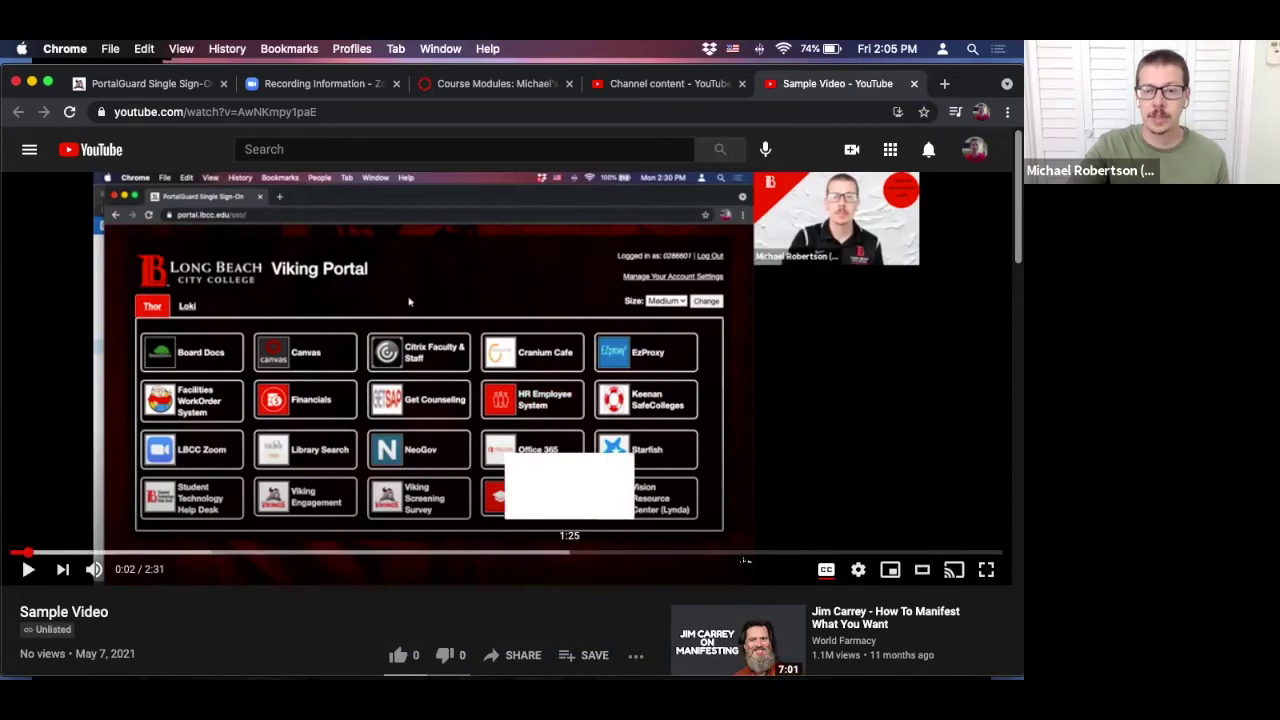
pyautogui.click(826, 569)
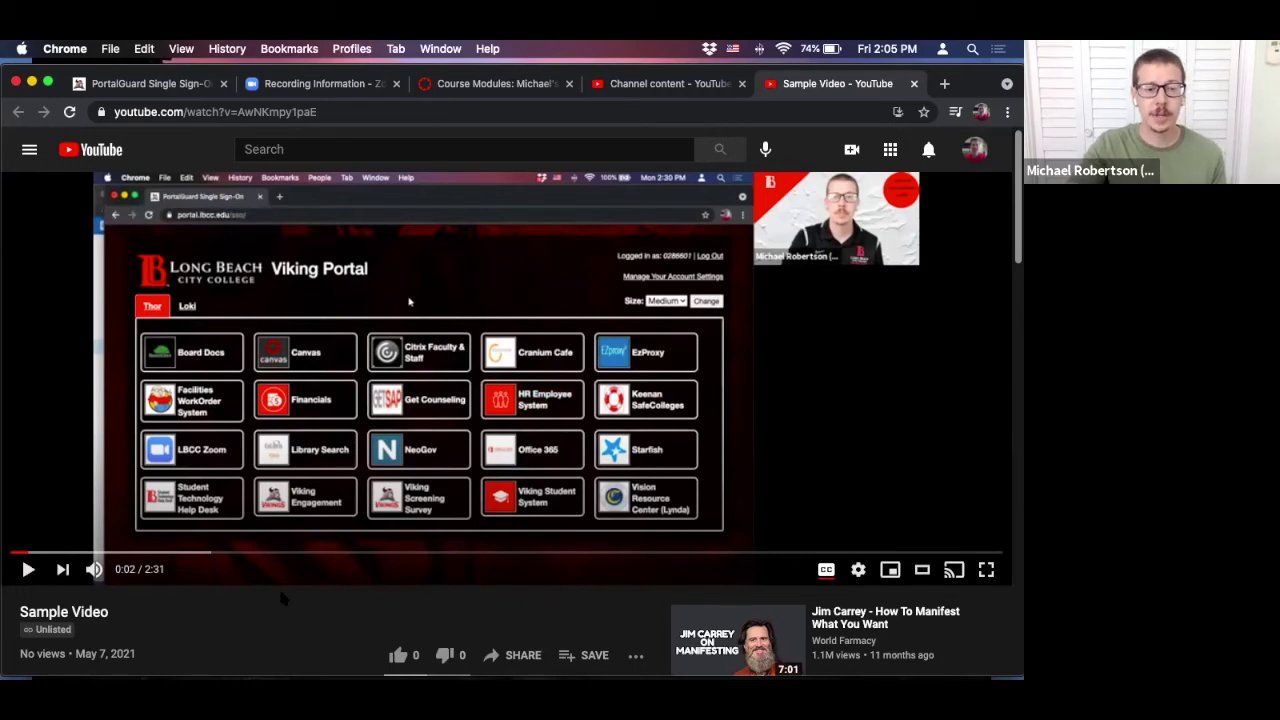
# Copy the full iframe embed code from the video's sharing options
pyautogui.scroll(-3, 279, 590)
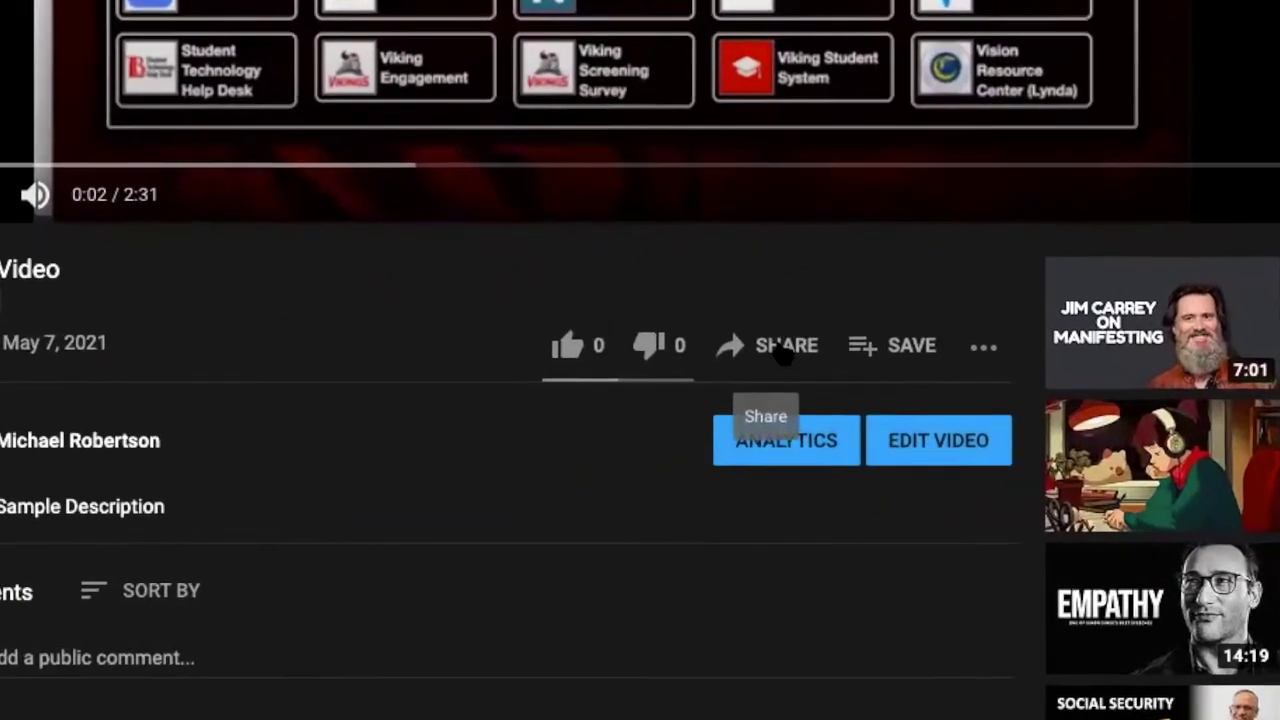
pyautogui.click(684, 382)
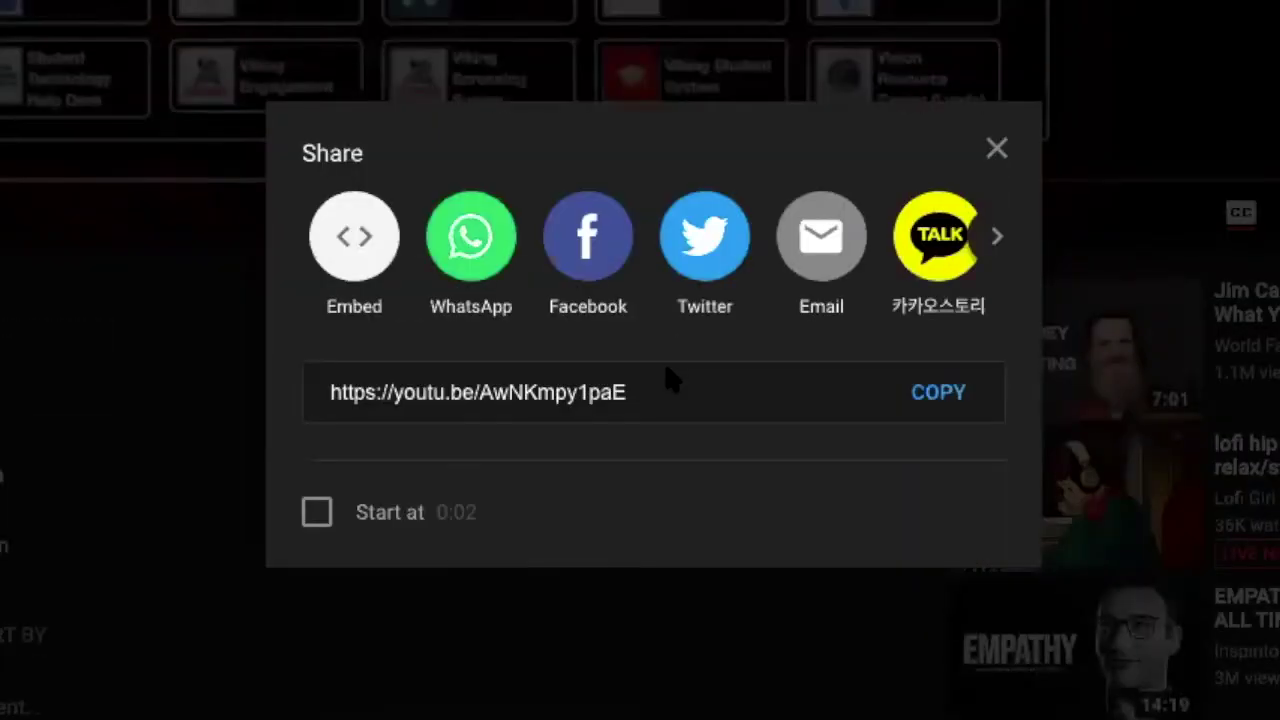
pyautogui.click(356, 240)
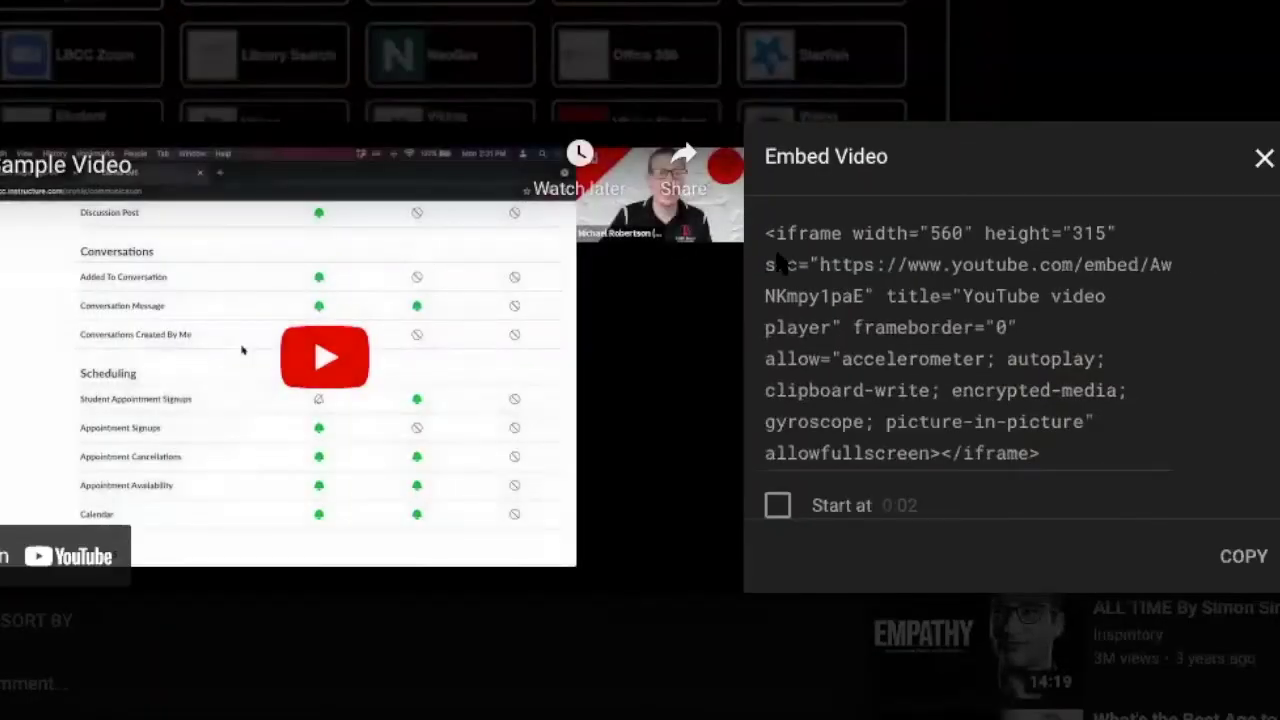
pyautogui.click(895, 318)
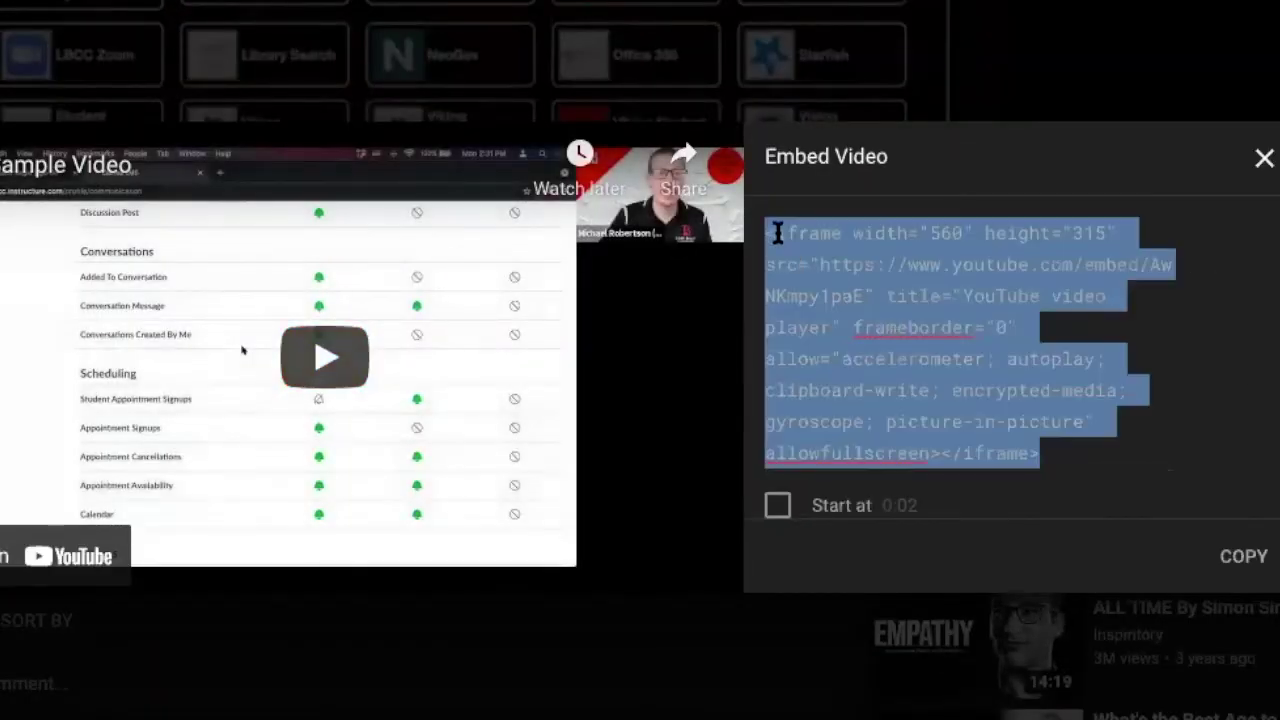
pyautogui.scroll(-2, 1027, 359)
pyautogui.scroll(2, 1027, 359)
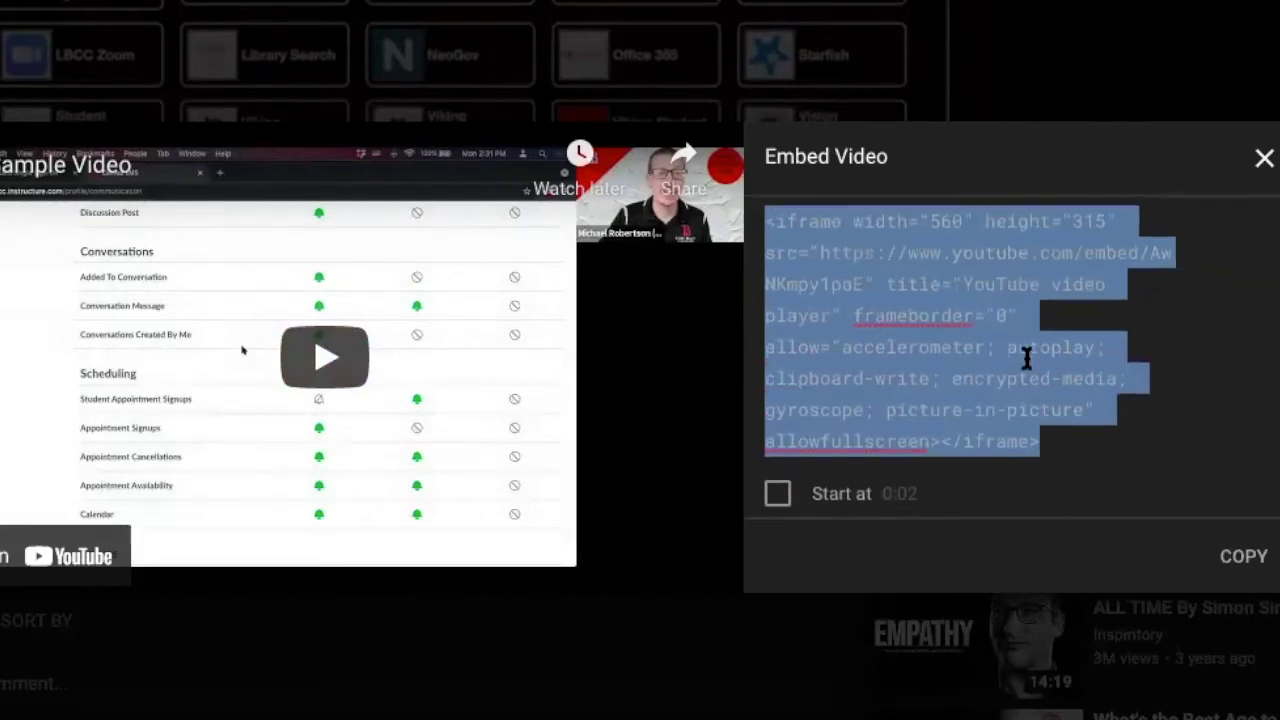
pyautogui.rightClick(1027, 359)
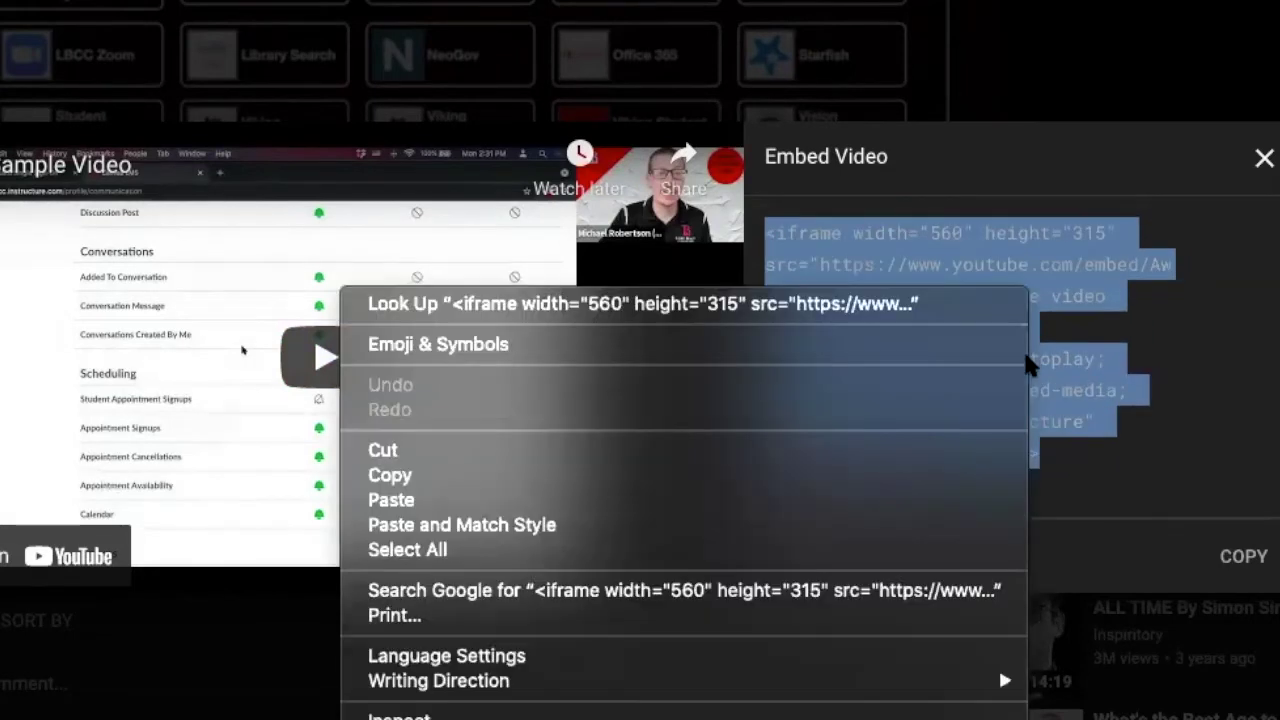
pyautogui.click(637, 476)
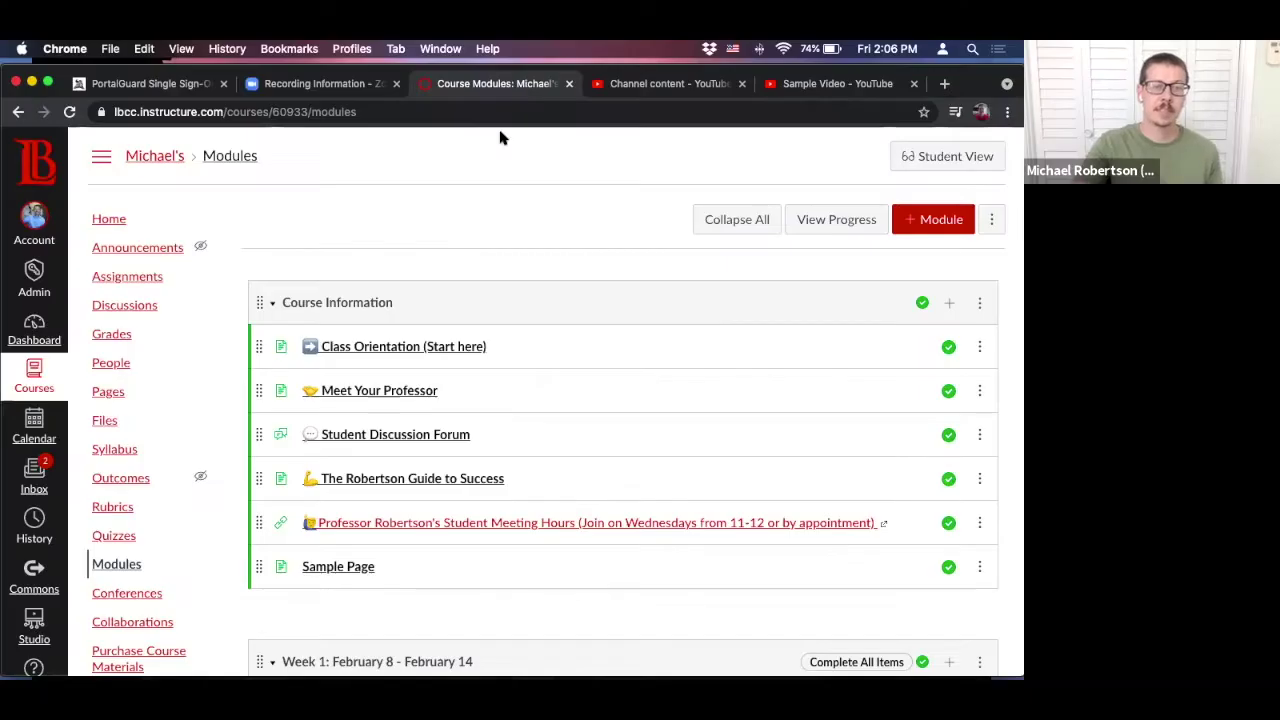
# Switch to the Canvas course modules and open Sample Page from the Course Information module for editing
pyautogui.scroll(-1, 476, 237)
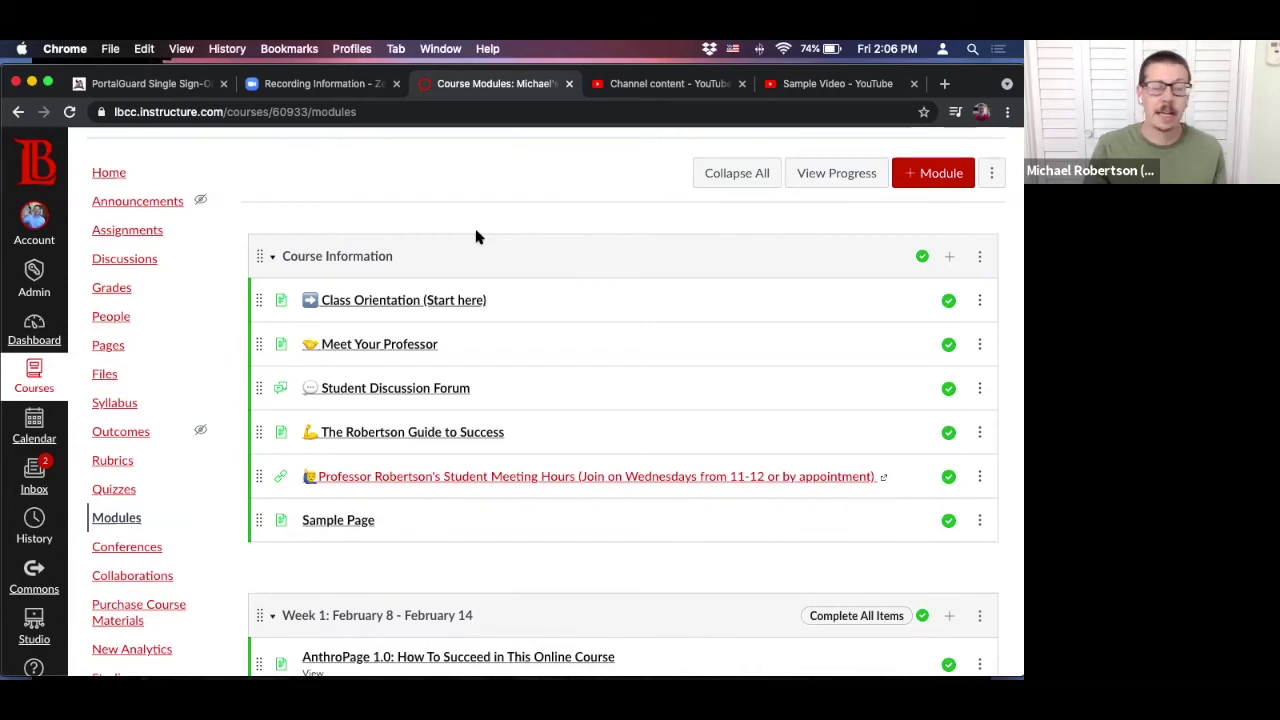
pyautogui.click(326, 521)
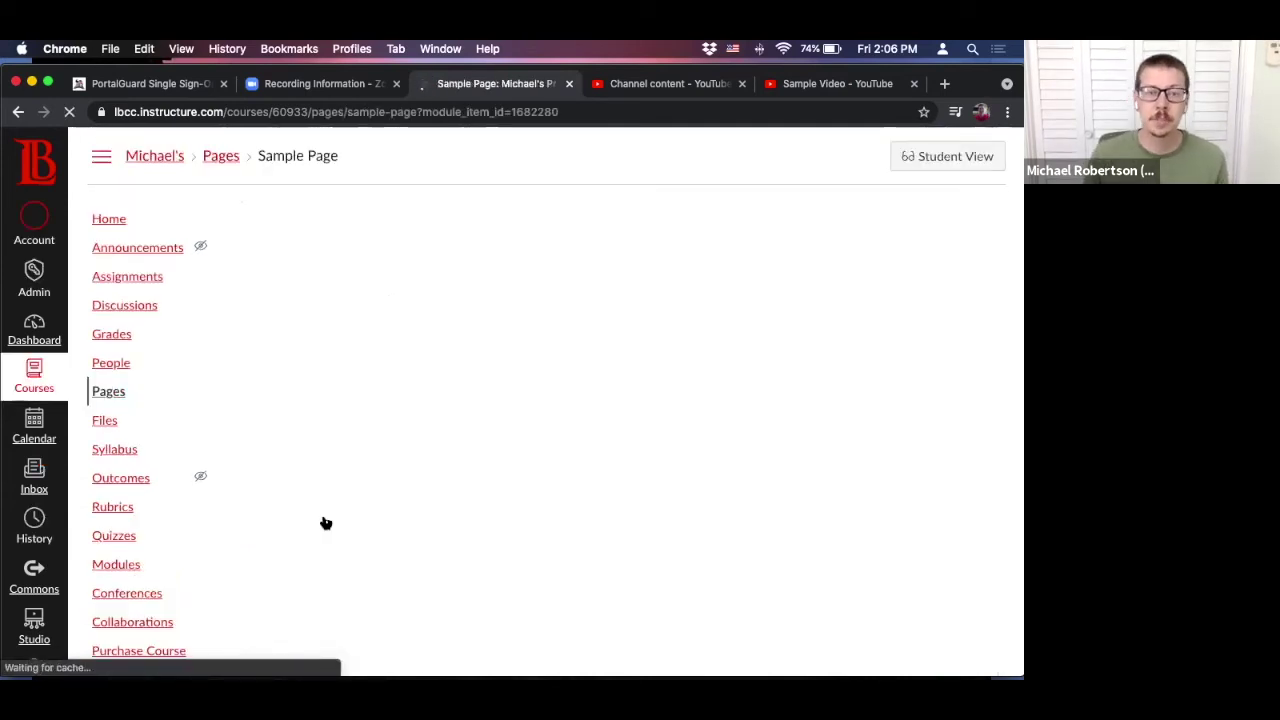
pyautogui.scroll(-3, 665, 440)
pyautogui.scroll(3, 665, 440)
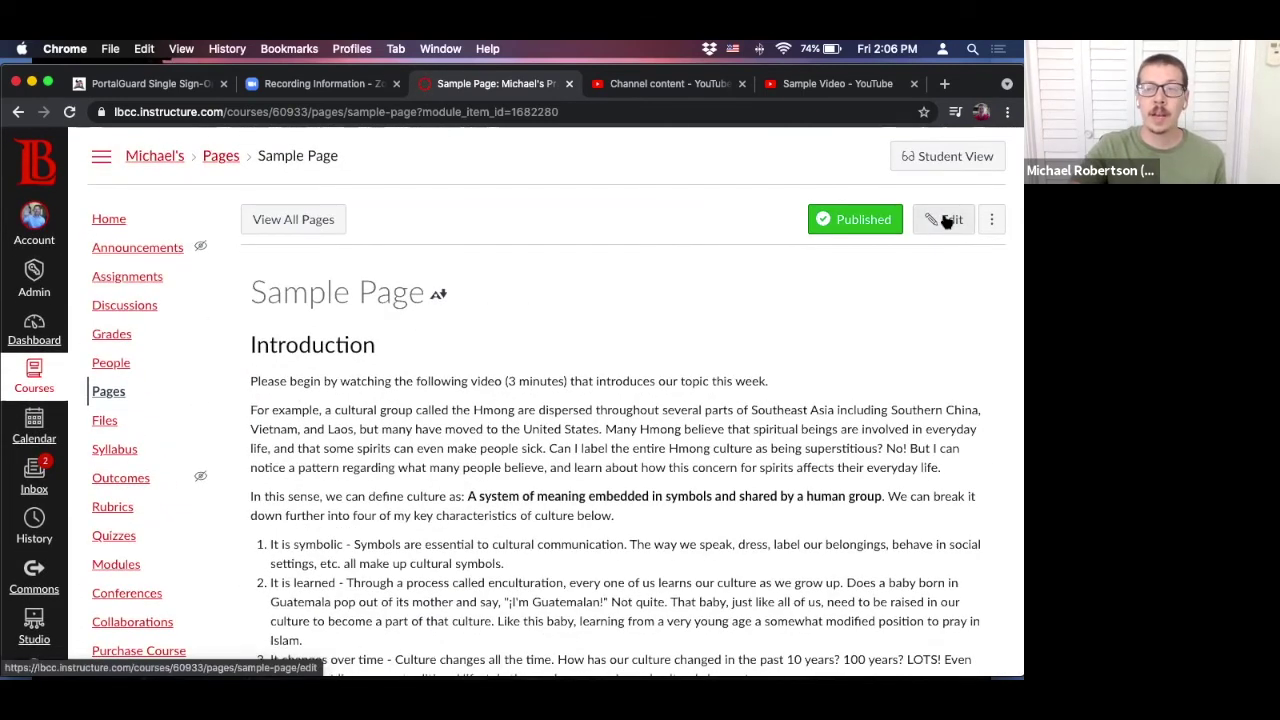
pyautogui.click(944, 220)
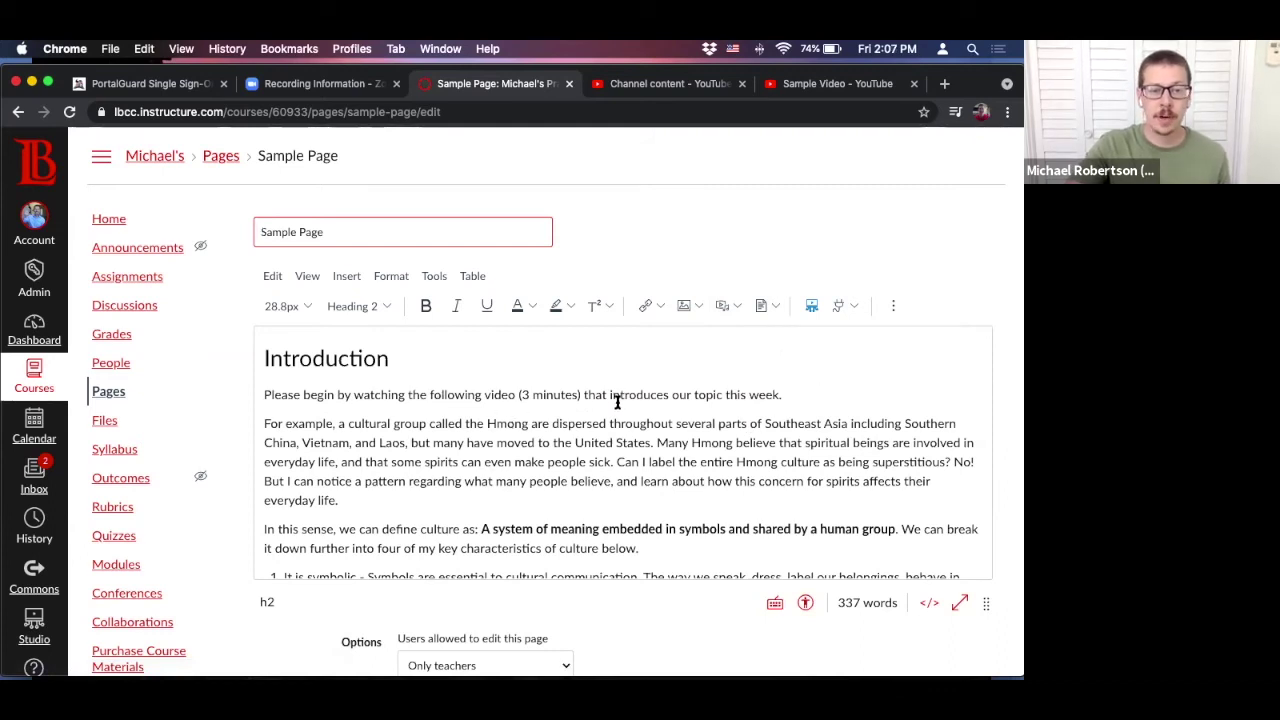
# Add an empty, center-aligned paragraph after the sentence asking students to watch the 3-minute video
pyautogui.click(804, 394)
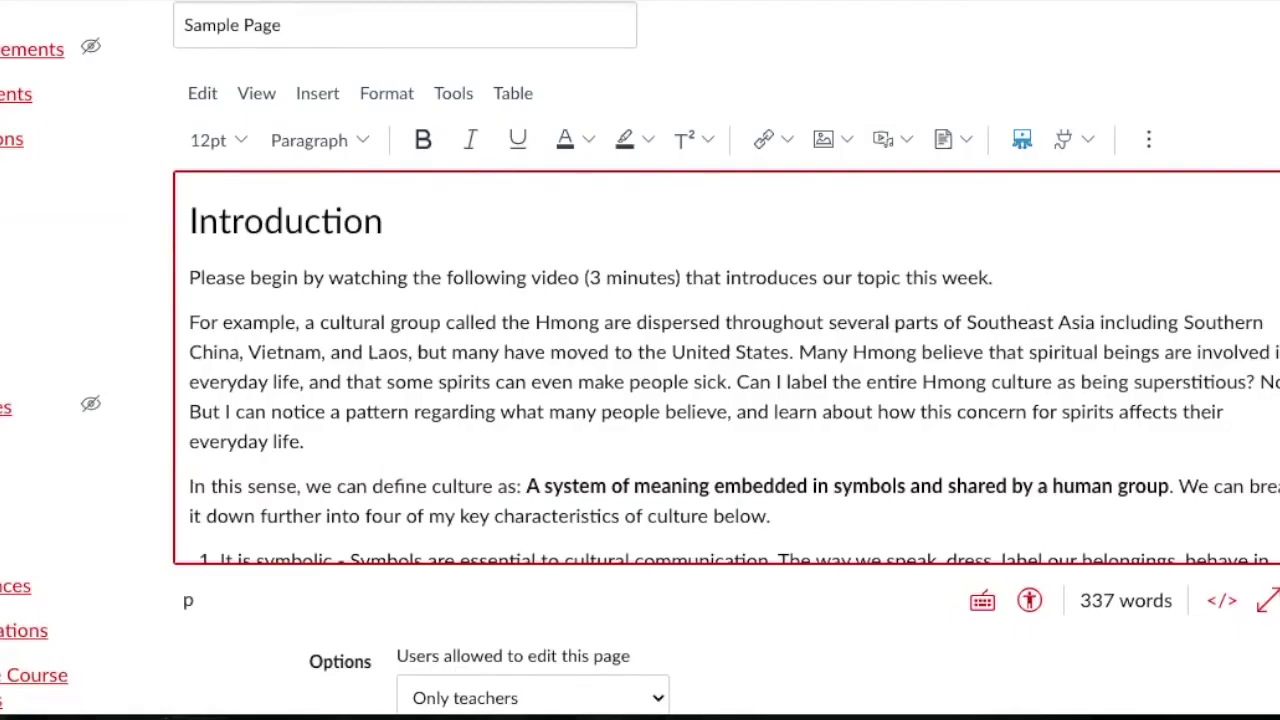
pyautogui.press('Return')
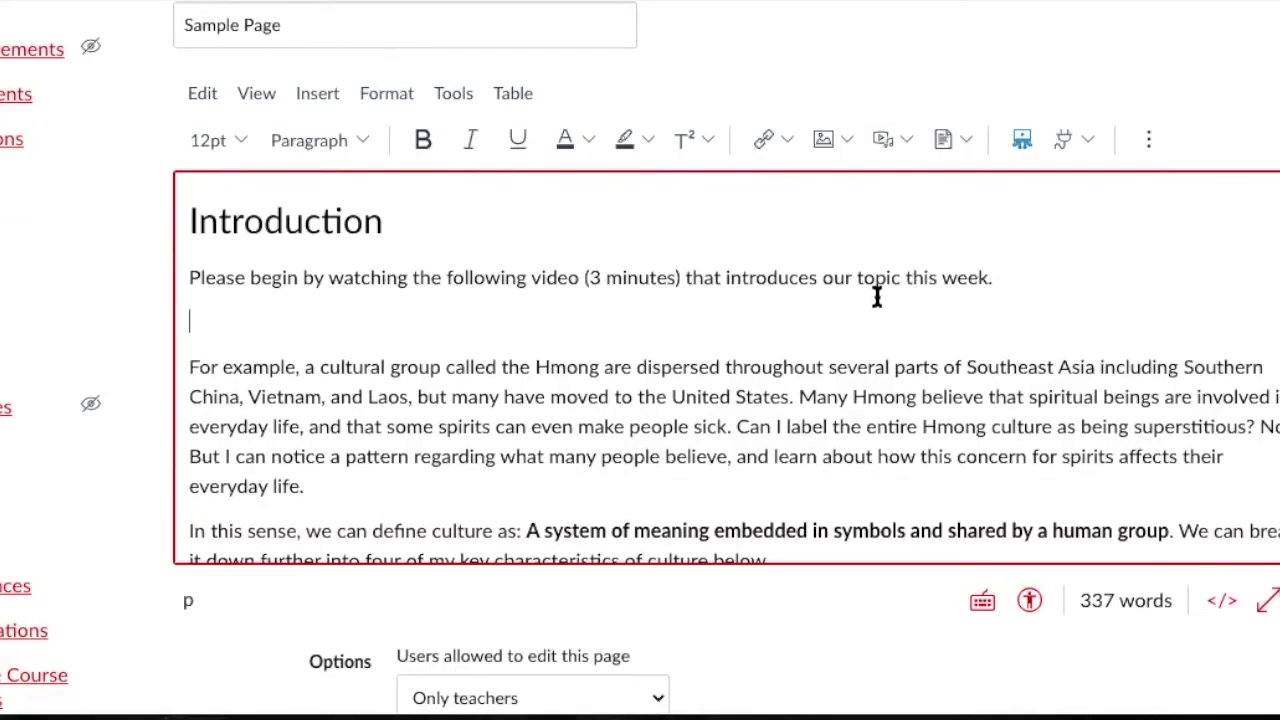
pyautogui.click(1146, 141)
pyautogui.click(812, 184)
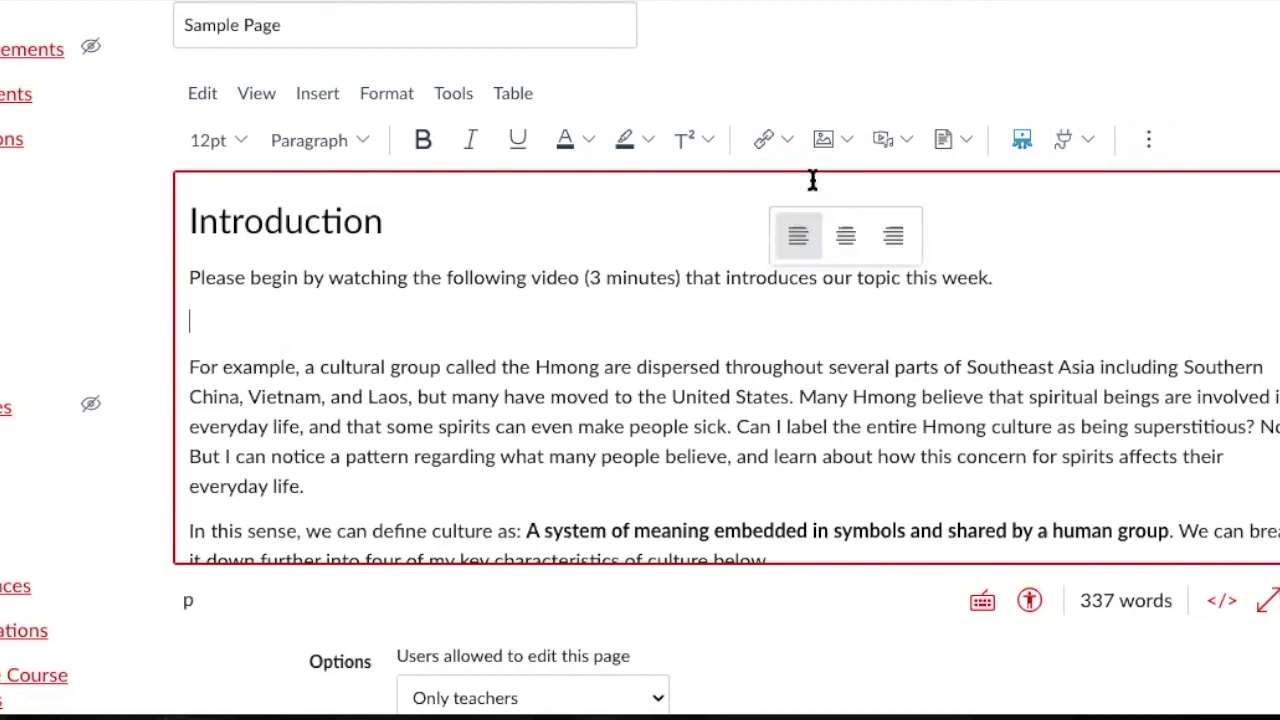
pyautogui.click(845, 237)
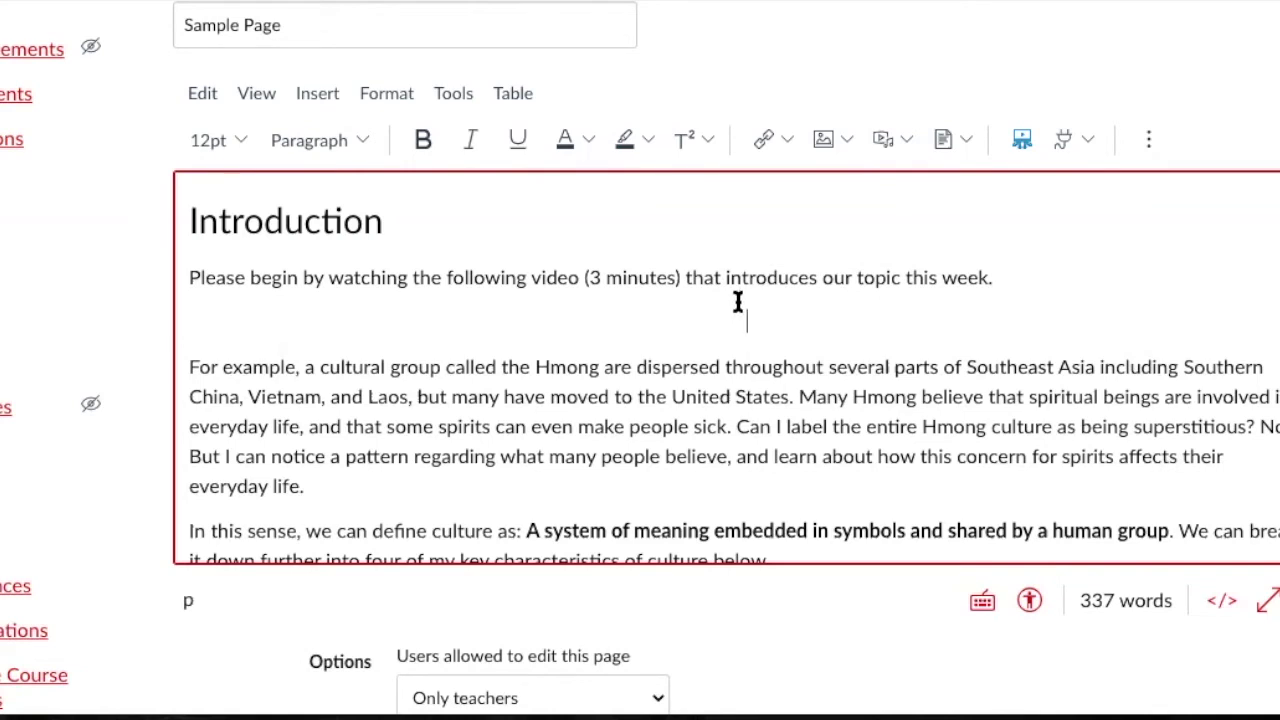
# Embed the YouTube video in the centered paragraph using the copied iframe code
pyautogui.click(318, 95)
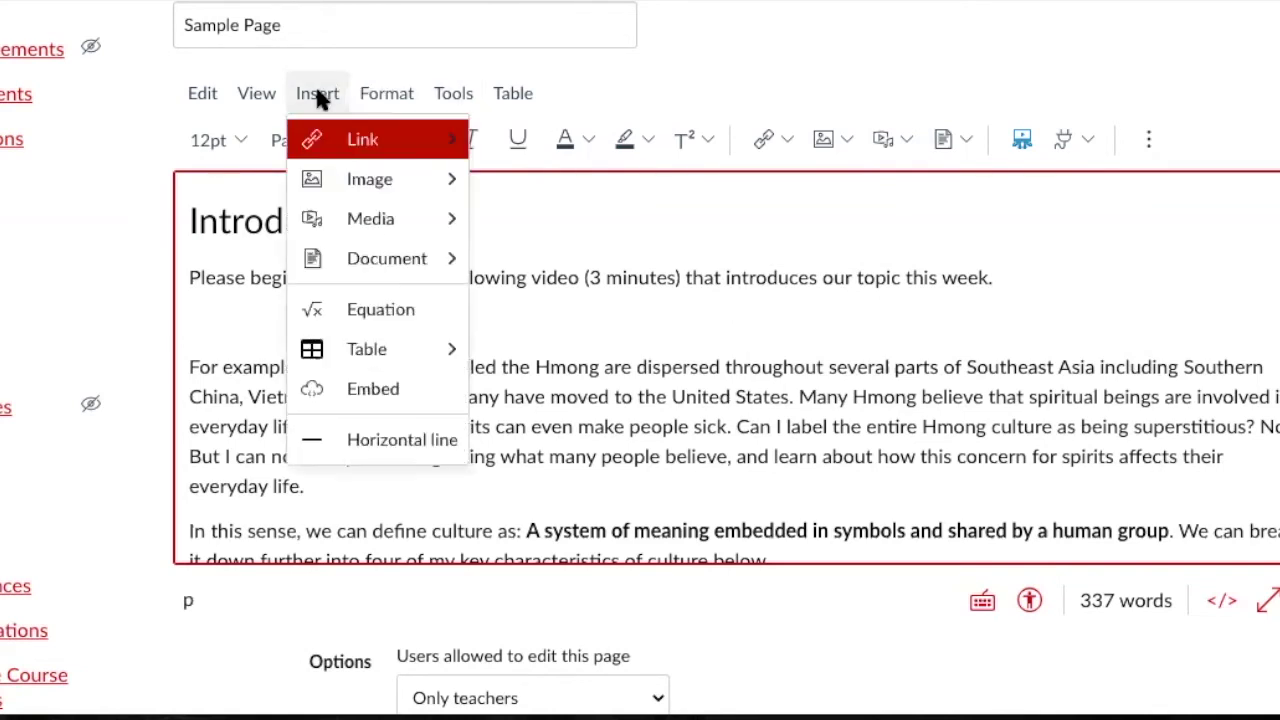
pyautogui.click(384, 398)
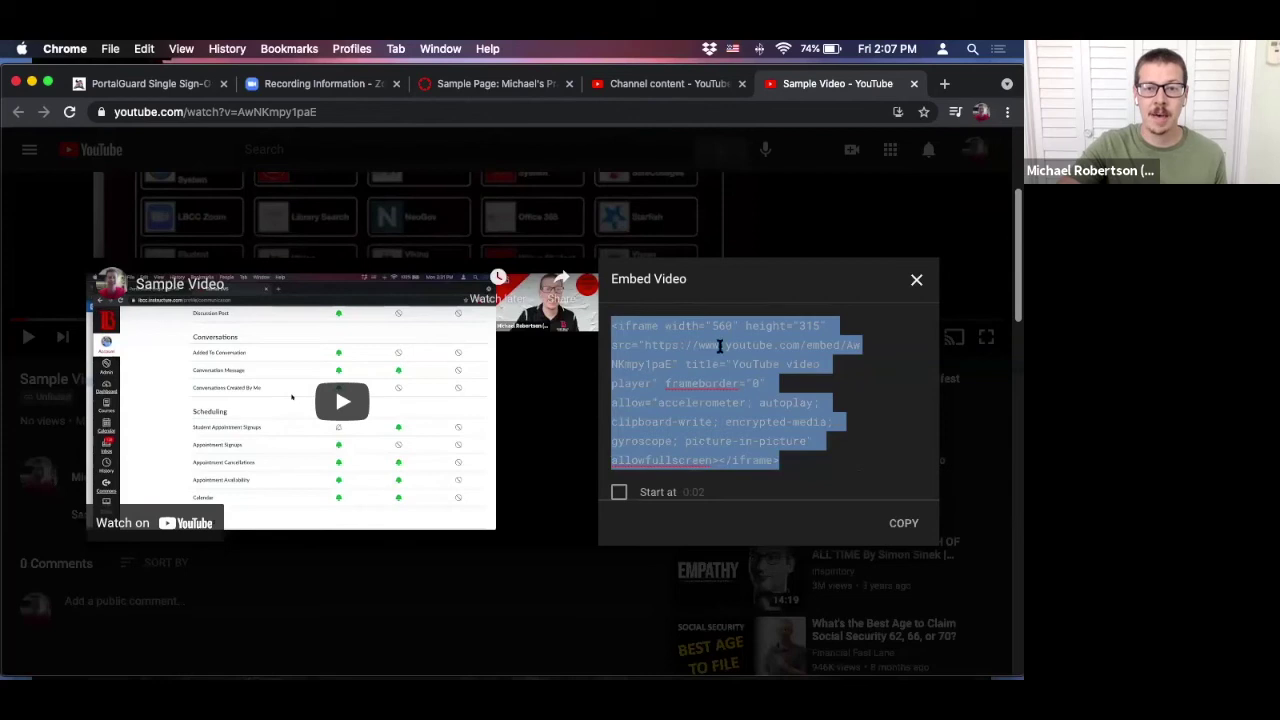
pyautogui.click(501, 88)
pyautogui.click(313, 407)
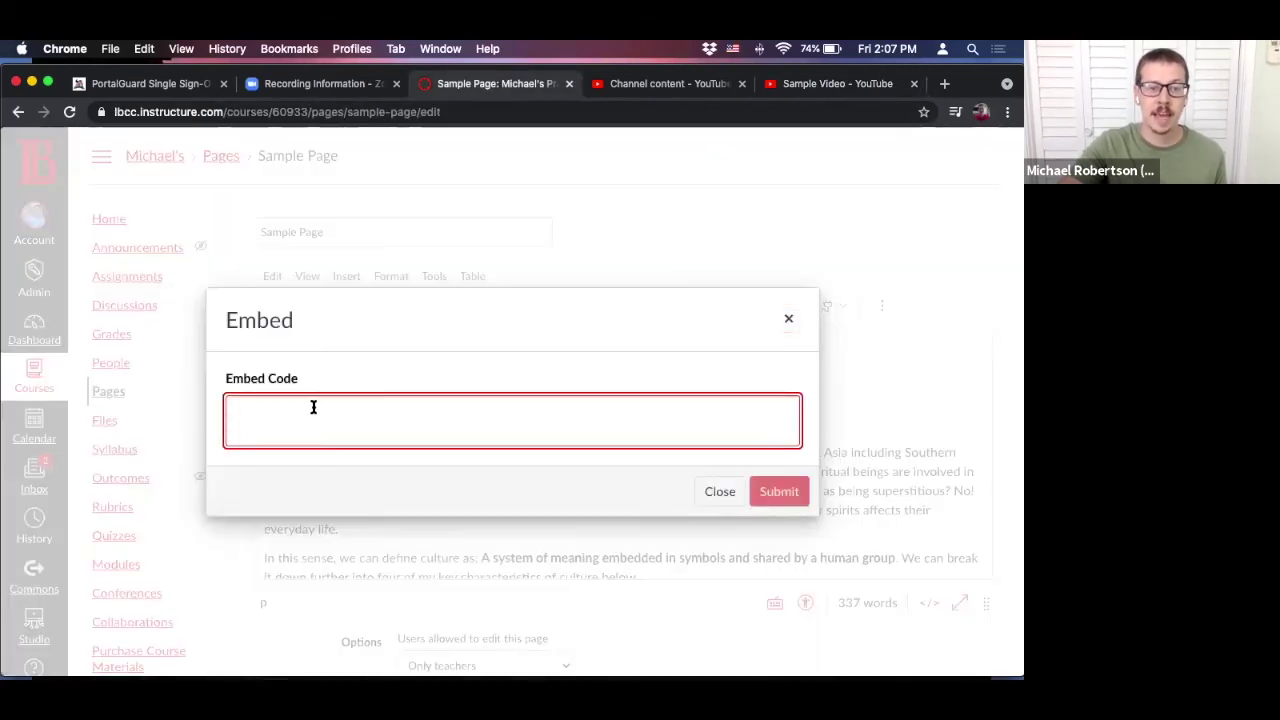
pyautogui.rightClick(268, 410)
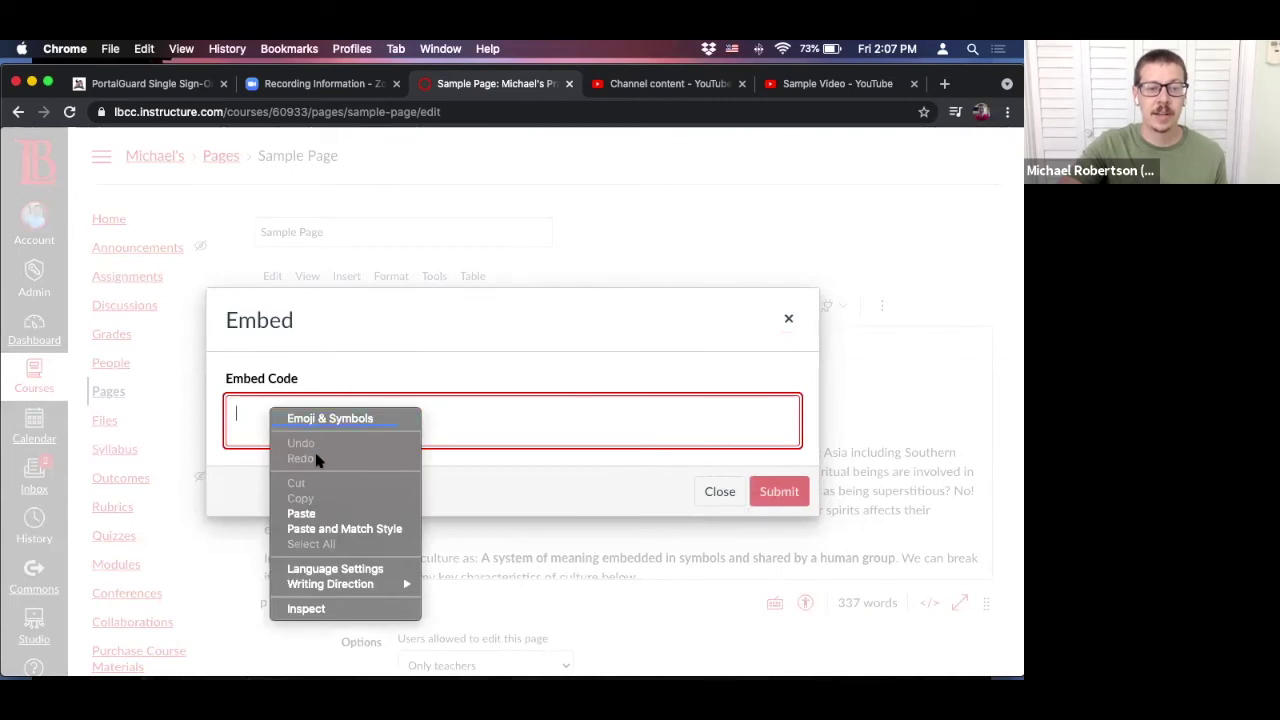
pyautogui.click(314, 514)
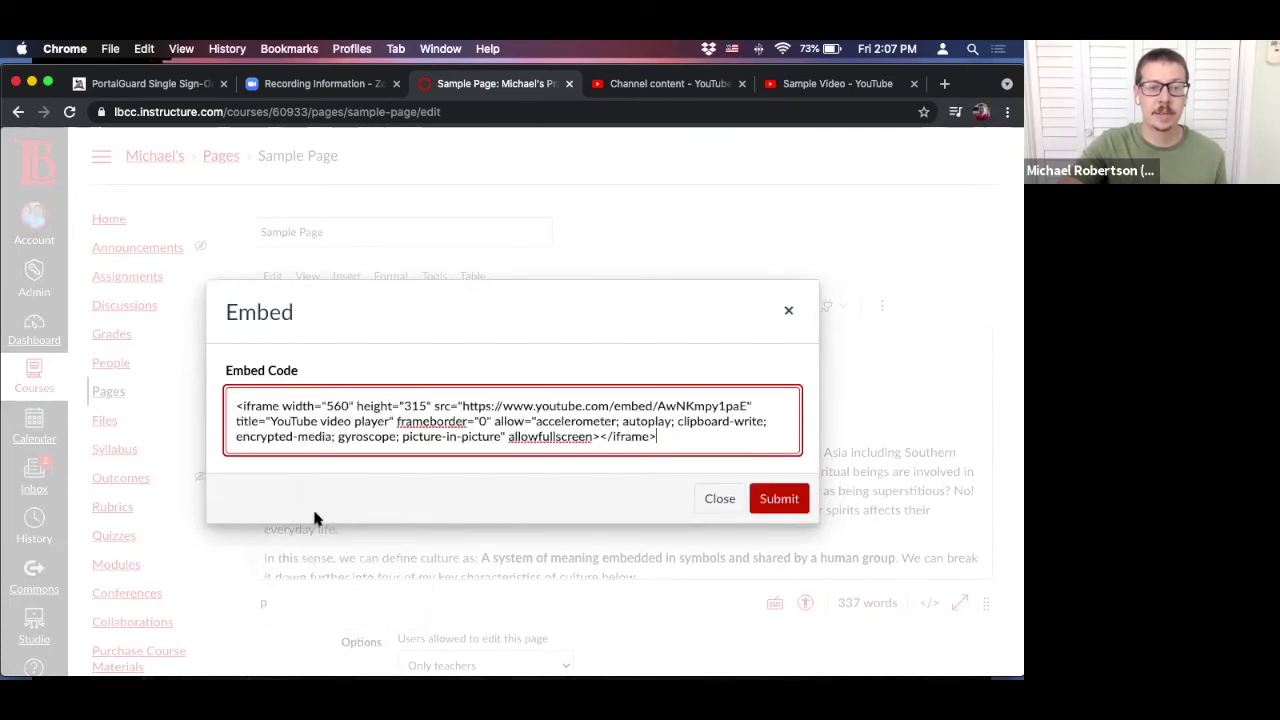
pyautogui.click(792, 497)
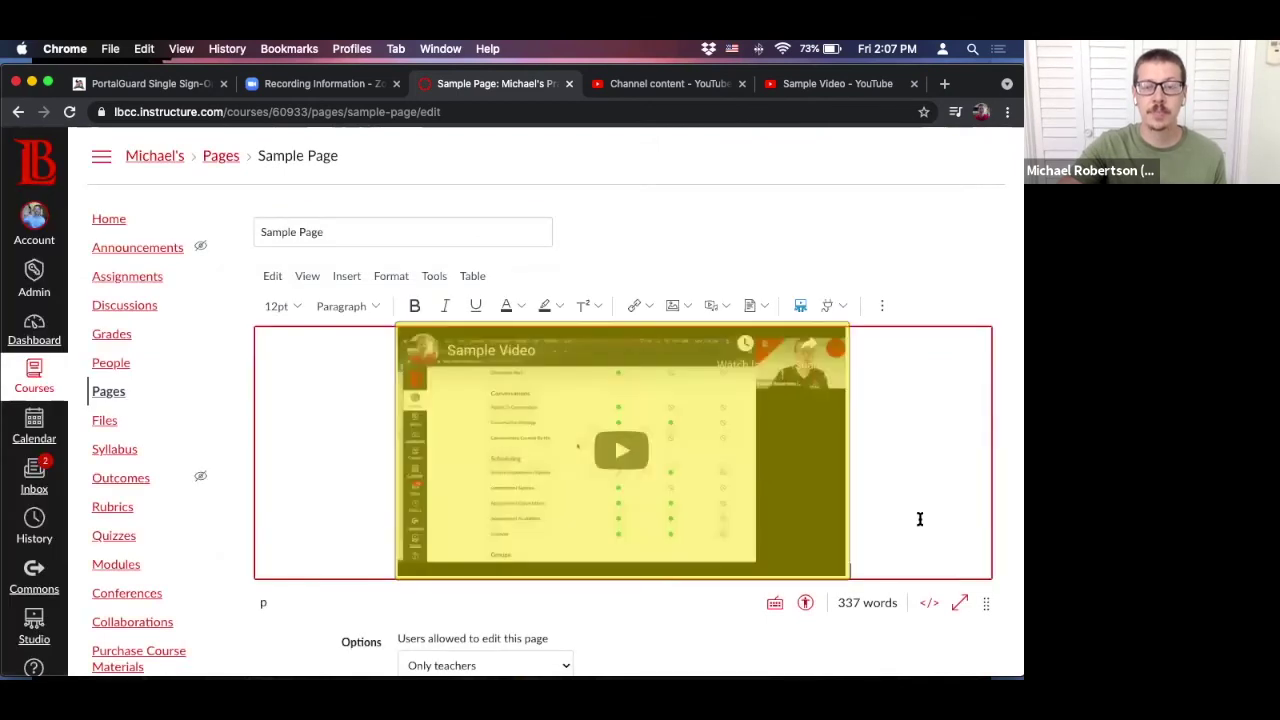
# Review the page content around the embedded video and save Sample Page
pyautogui.scroll(3, 918, 518)
pyautogui.scroll(-4, 892, 446)
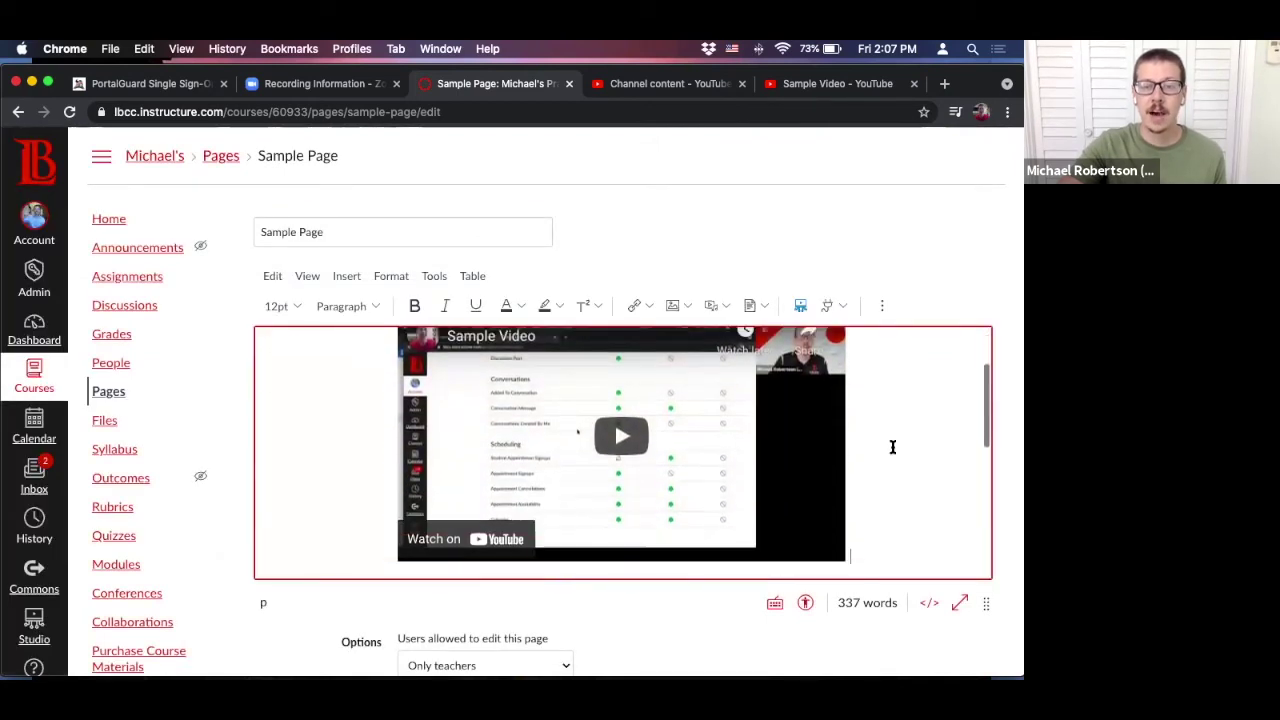
pyautogui.scroll(-1, 892, 446)
pyautogui.scroll(-2, 892, 446)
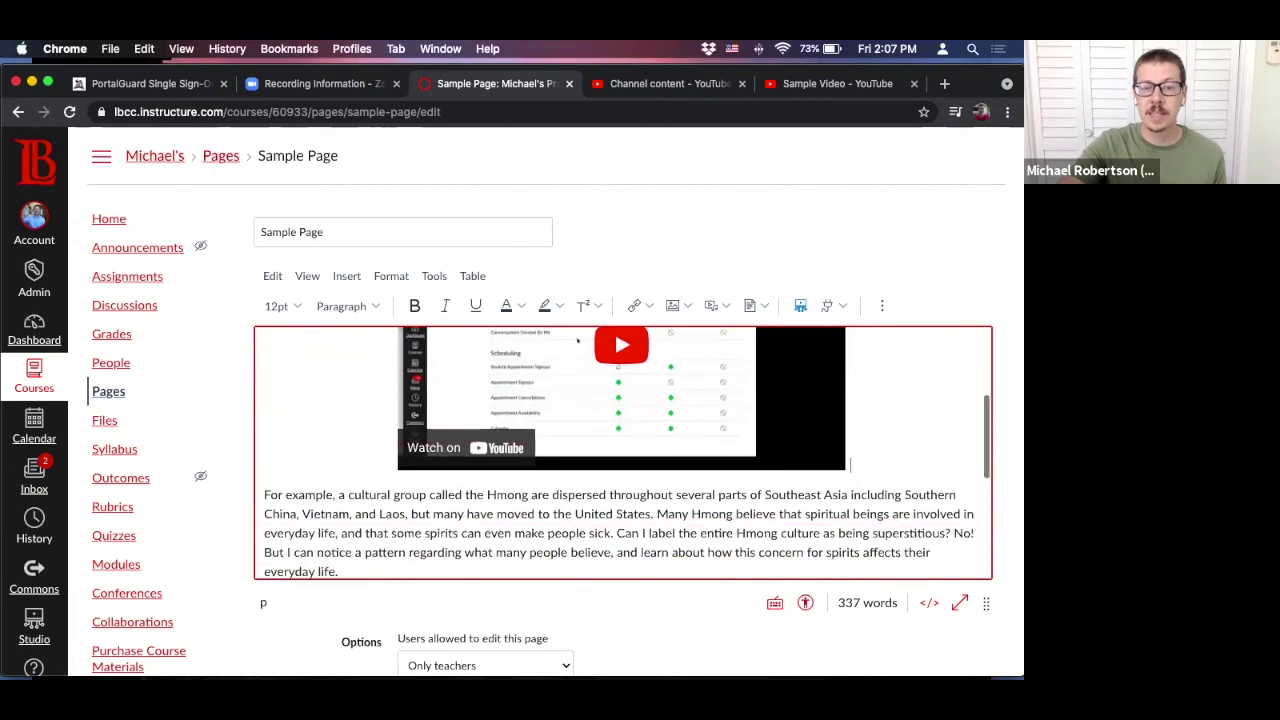
pyautogui.scroll(-8, 880, 451)
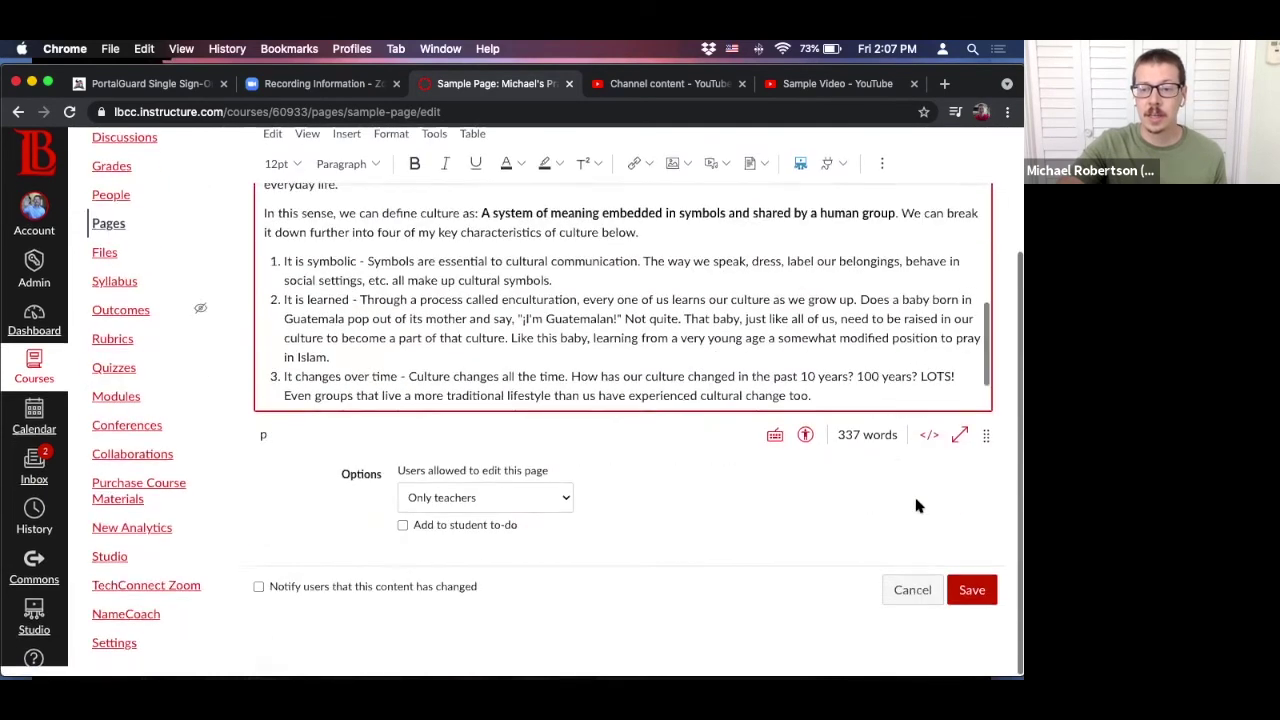
pyautogui.click(966, 592)
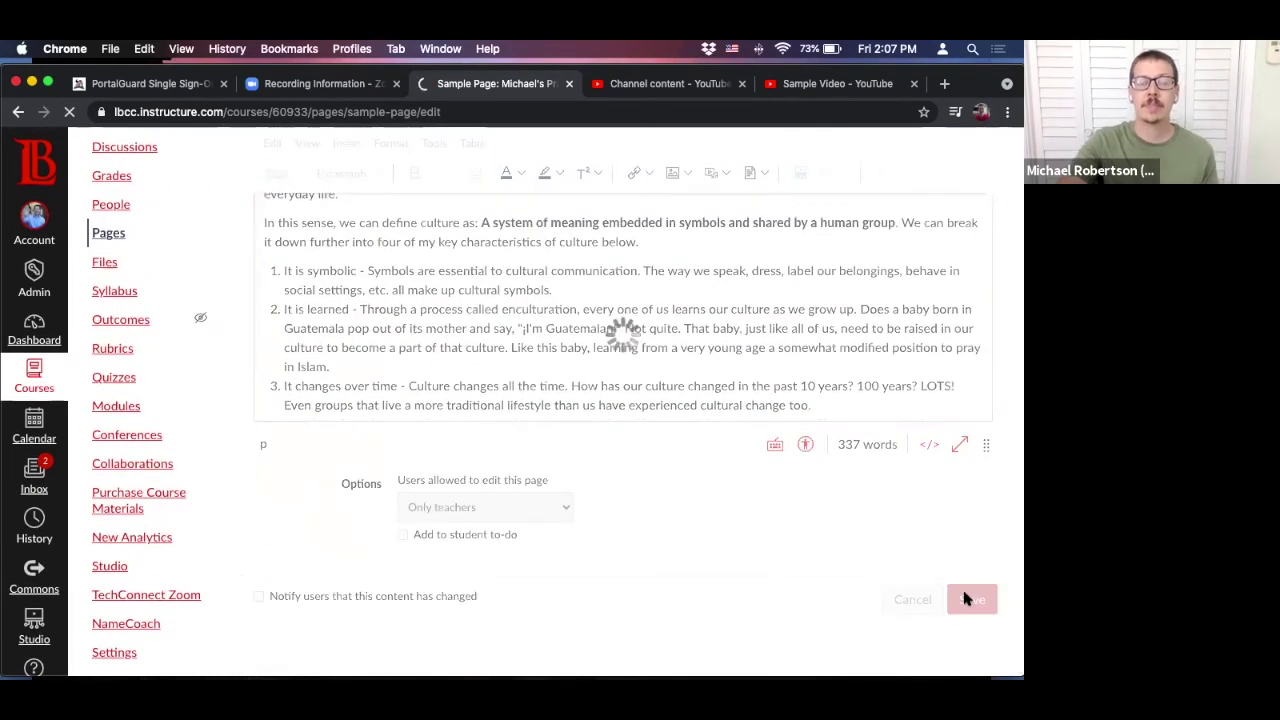
# Test the embedded video on the saved page and look over the surrounding content
pyautogui.scroll(-3, 360, 420)
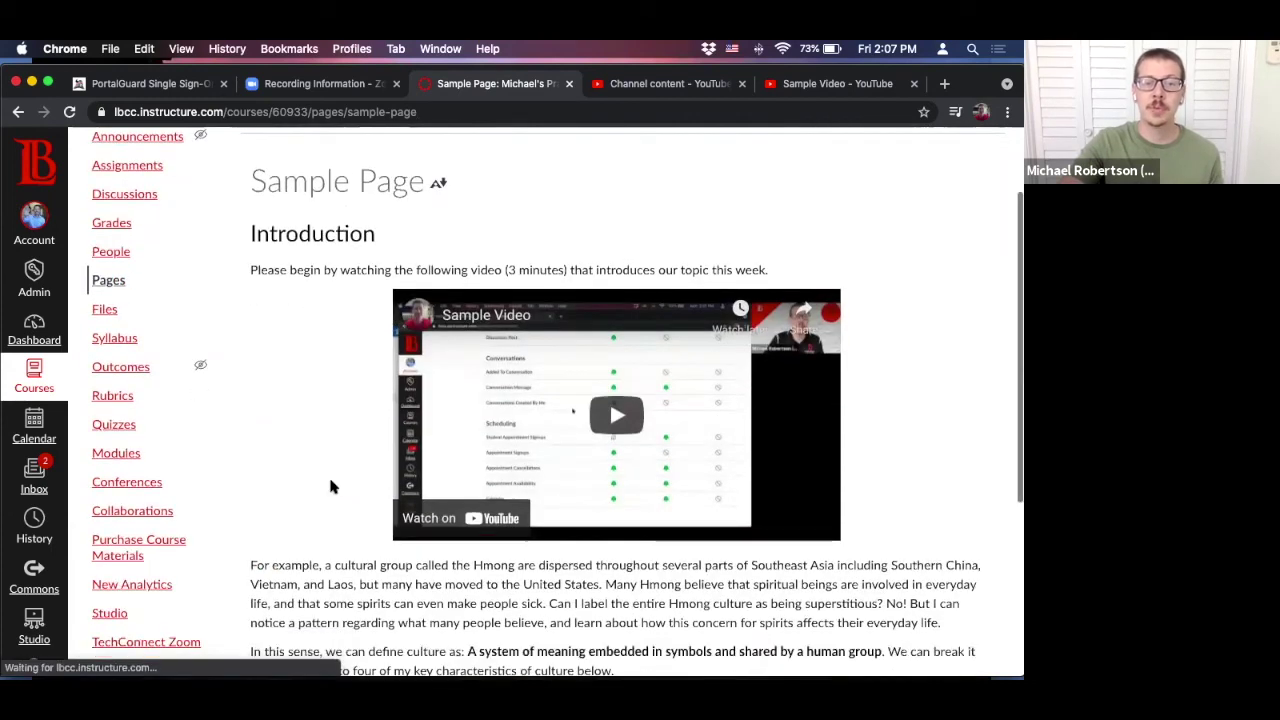
pyautogui.click(612, 418)
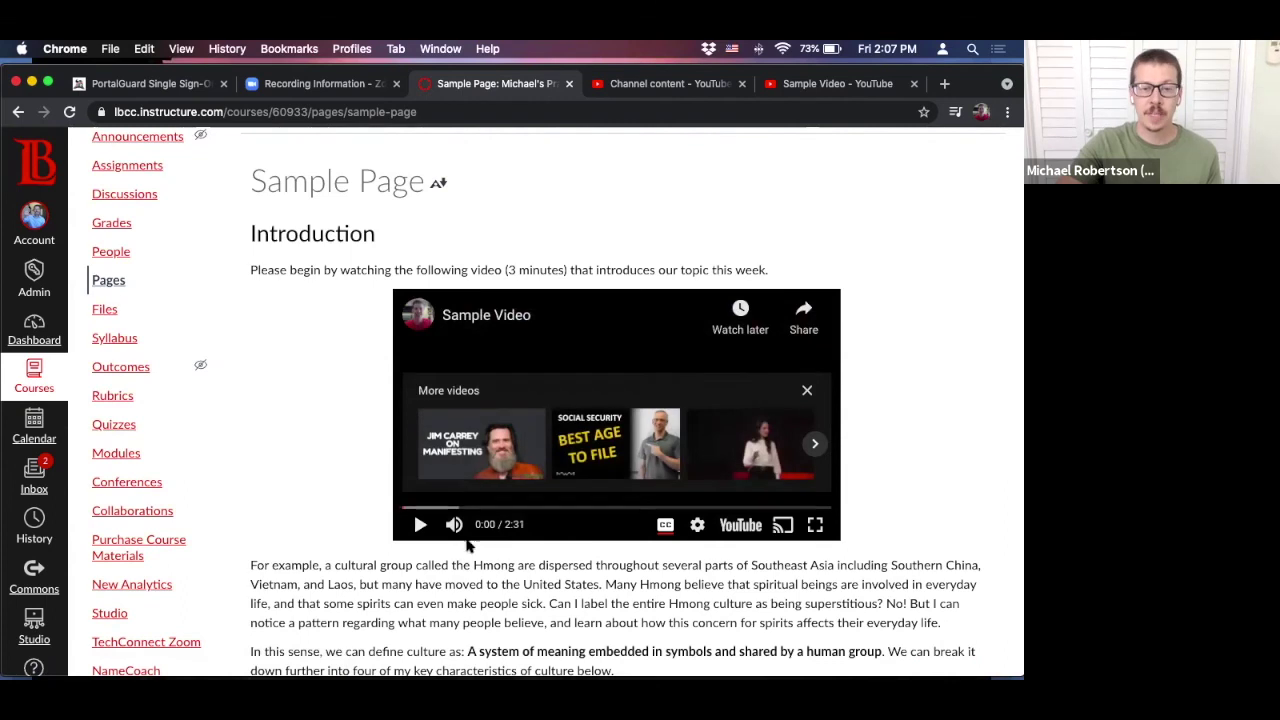
pyautogui.scroll(-5, 896, 426)
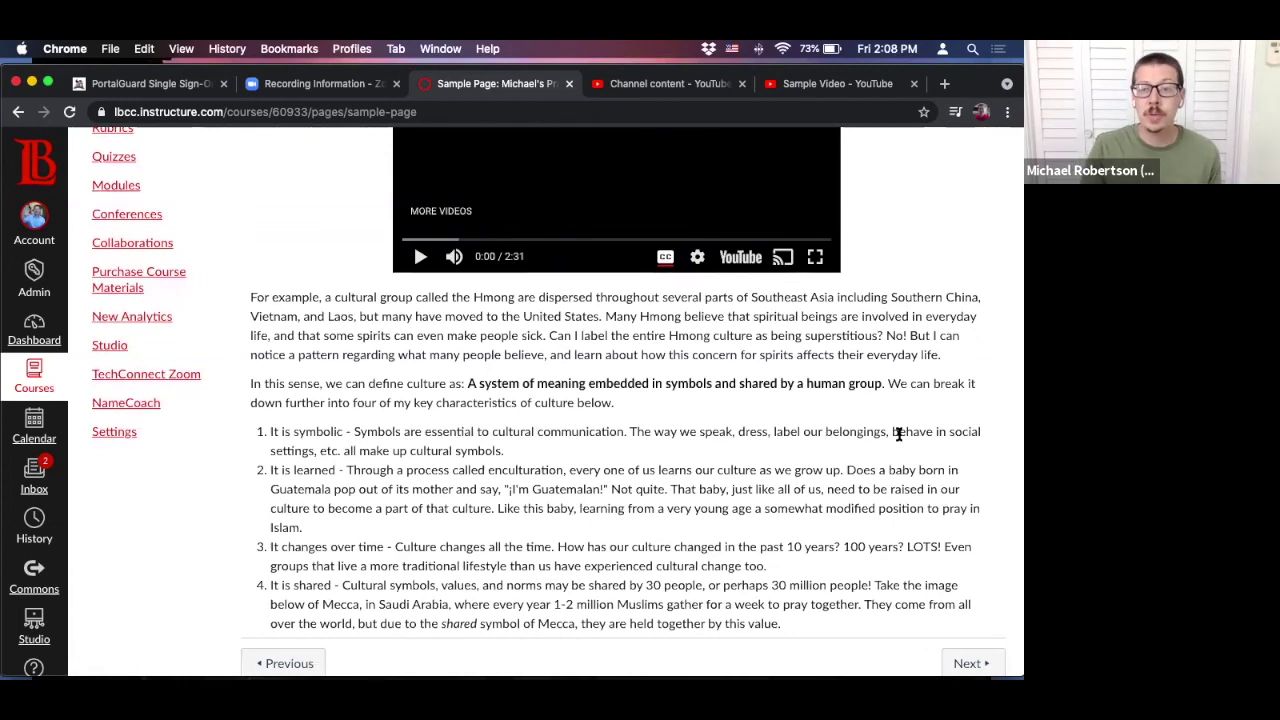
pyautogui.scroll(3, 897, 433)
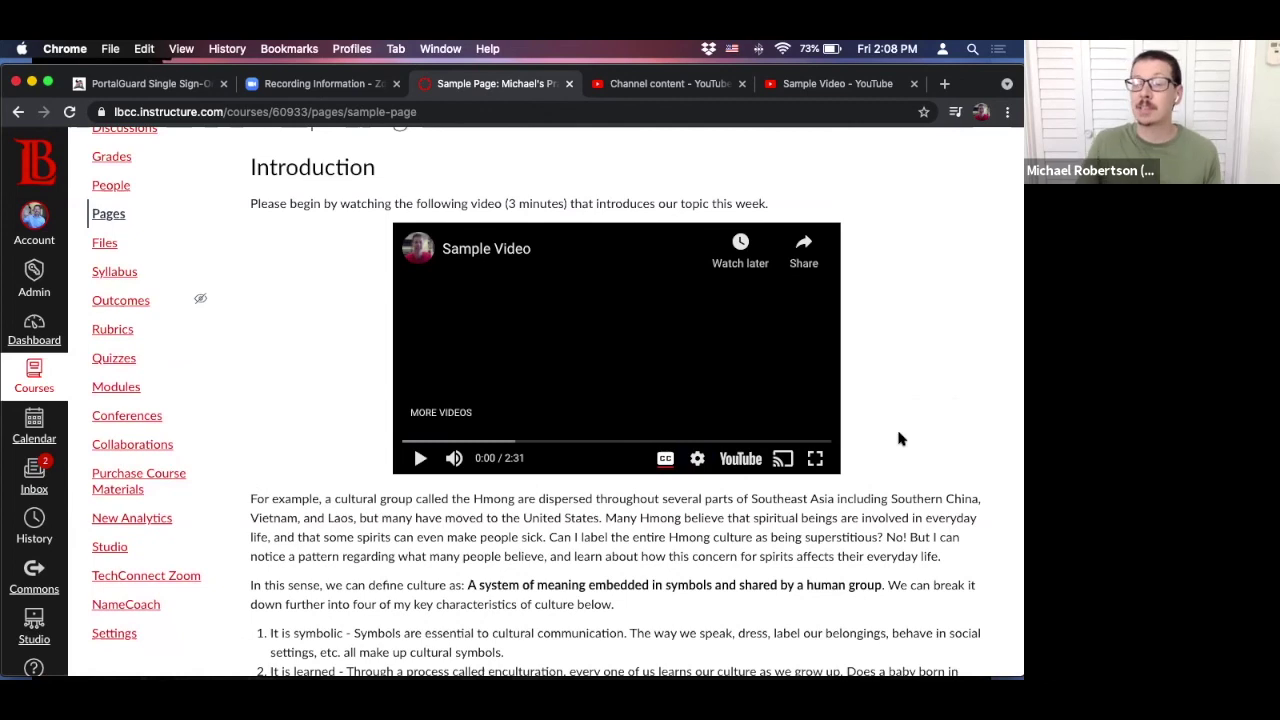